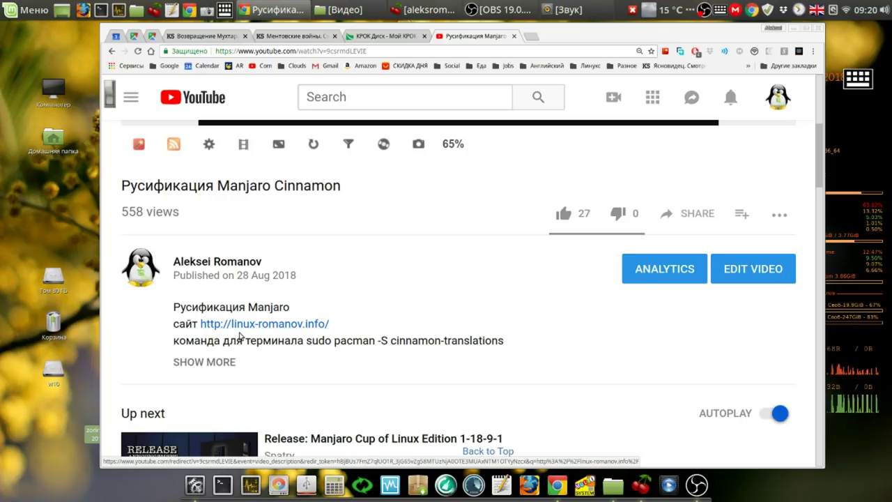
- Open the Linux site linked in the video description and go from it to the КРОК file storage
click(265, 325)
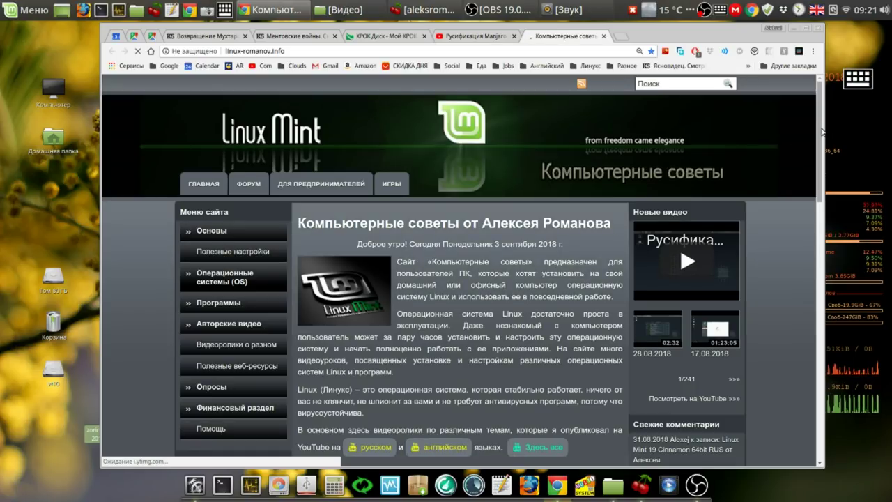
drag(821, 143, 817, 236)
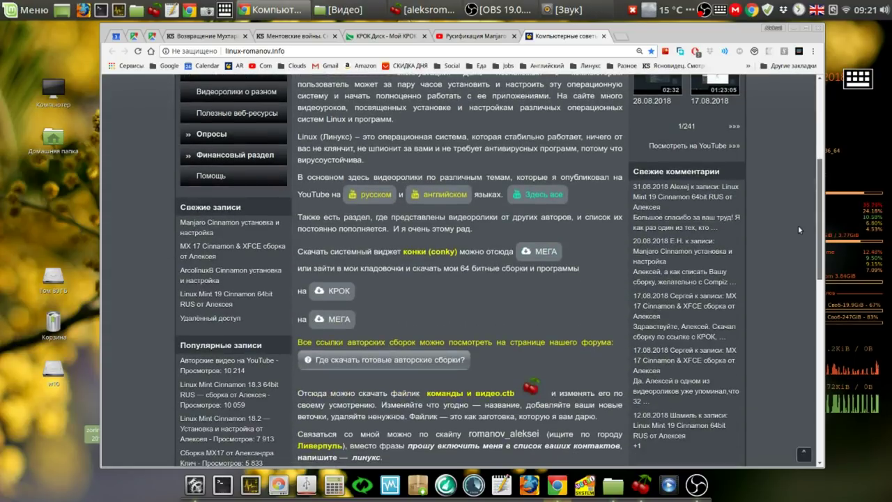
click(329, 292)
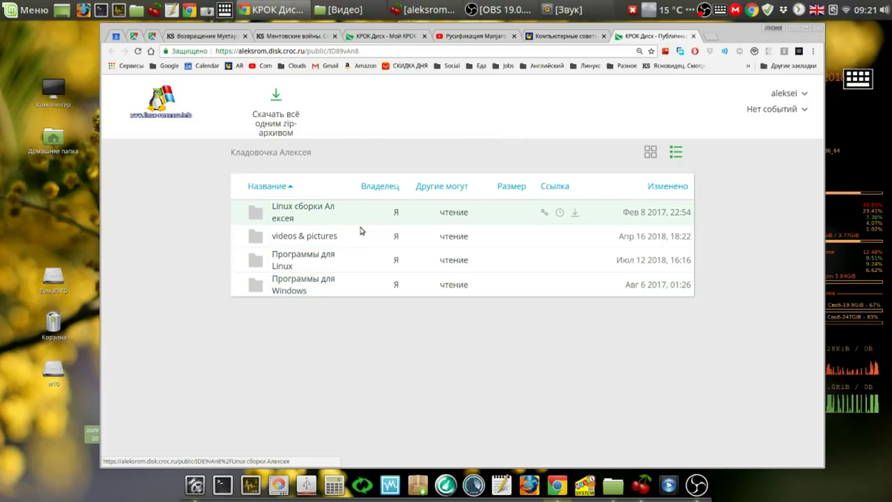
- Open the Zorin folder inside the storage's folder of Linux builds
click(303, 209)
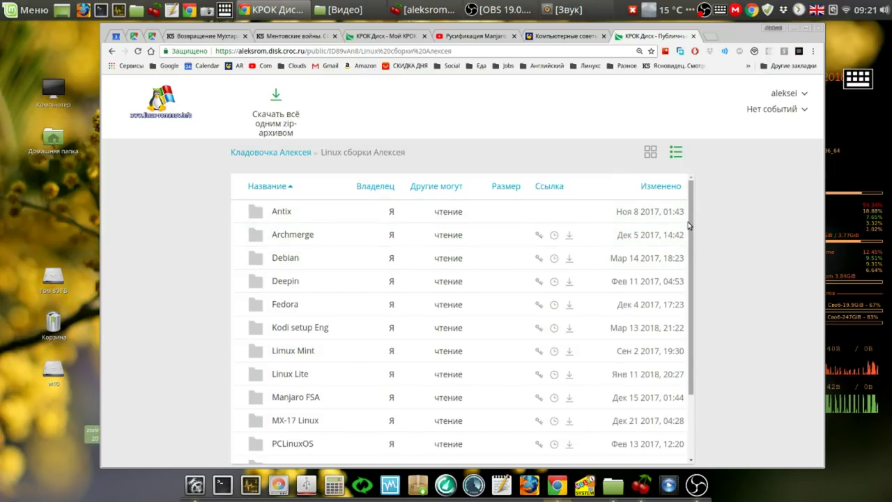
drag(689, 227, 689, 360)
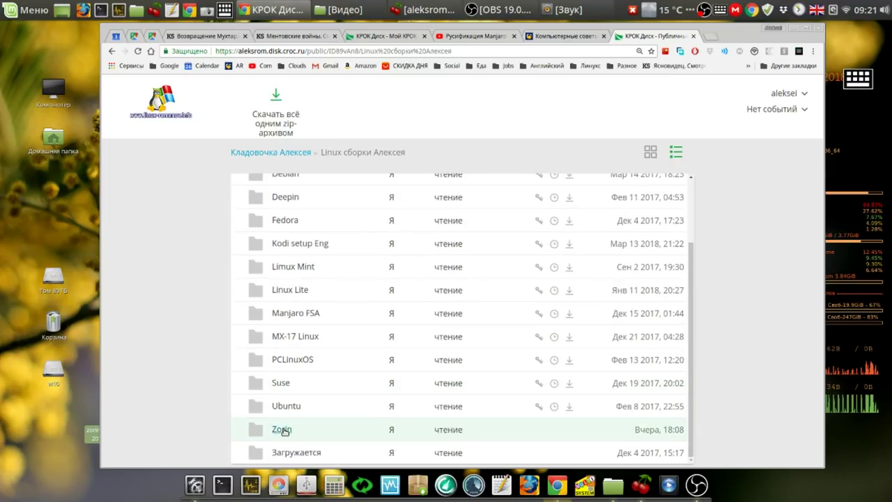
click(282, 430)
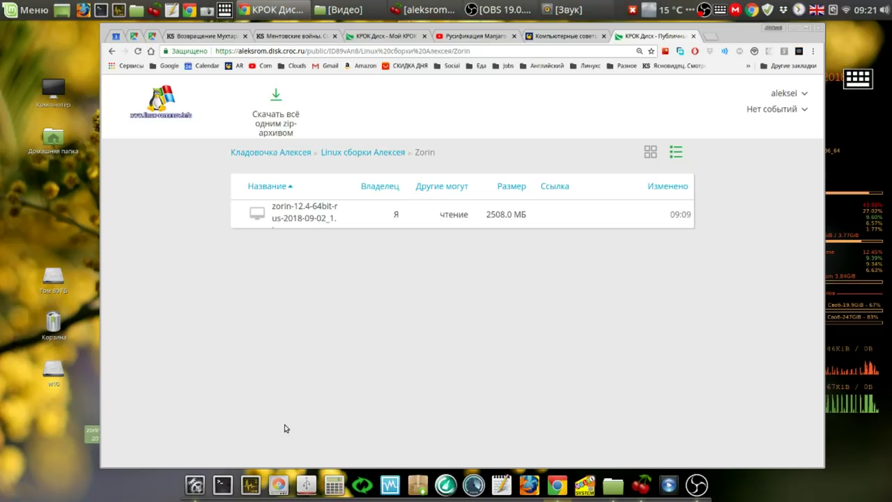
- Show the download option for the zorin-12.4-64bit-rus ISO, dismiss it and minimize the browser
click(312, 217)
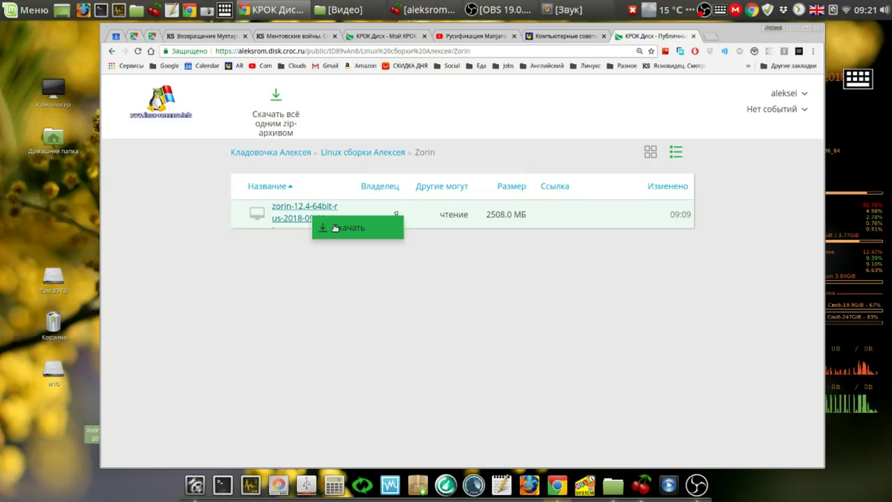
click(249, 285)
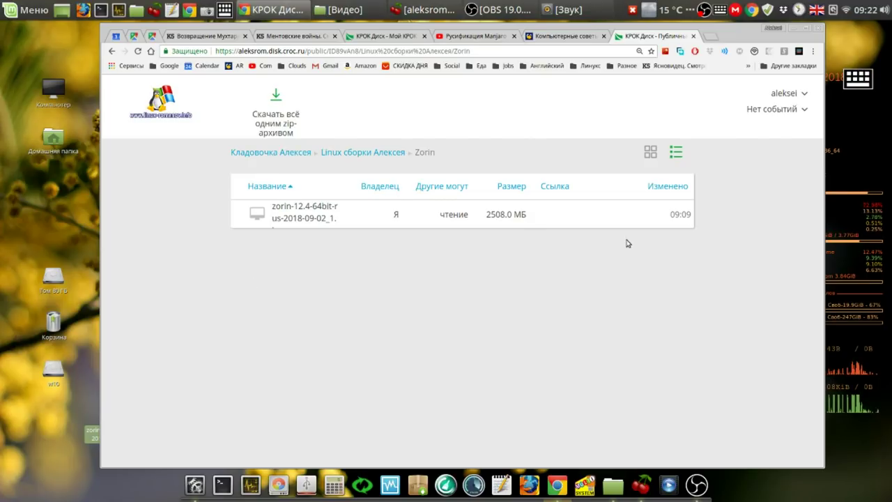
click(794, 29)
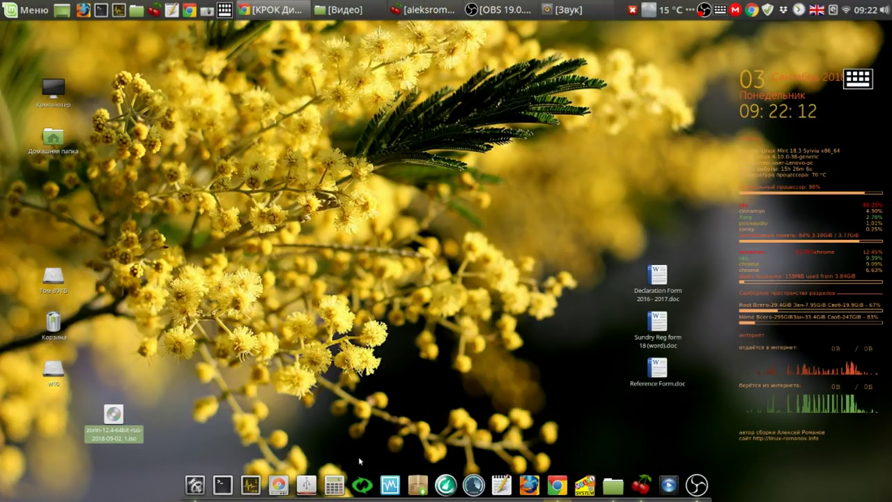
- Switch to VirtualBox and load zorin-12.4-64bit-rus-2018-09-02_1.iso into the IDE optical drive of the lmc machine
click(391, 485)
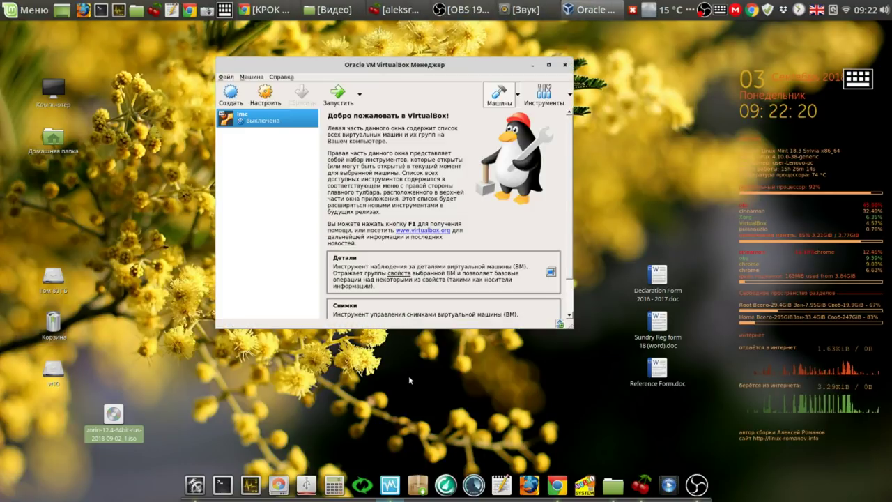
click(269, 98)
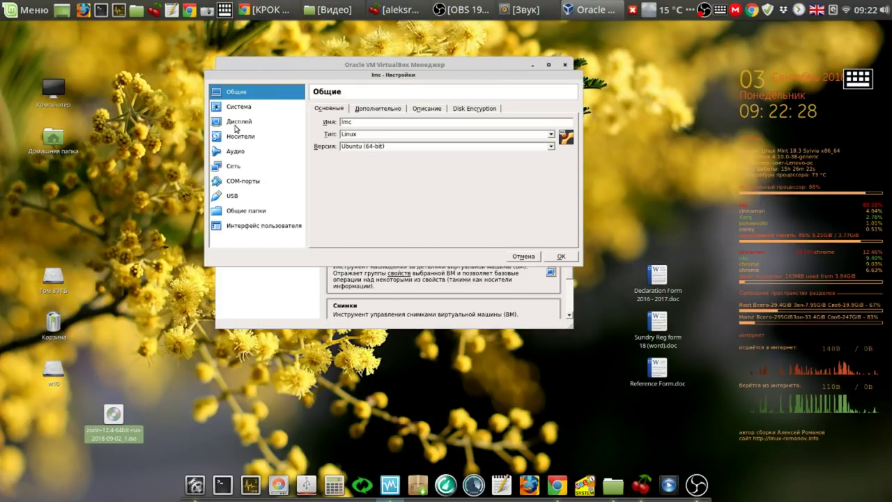
click(239, 137)
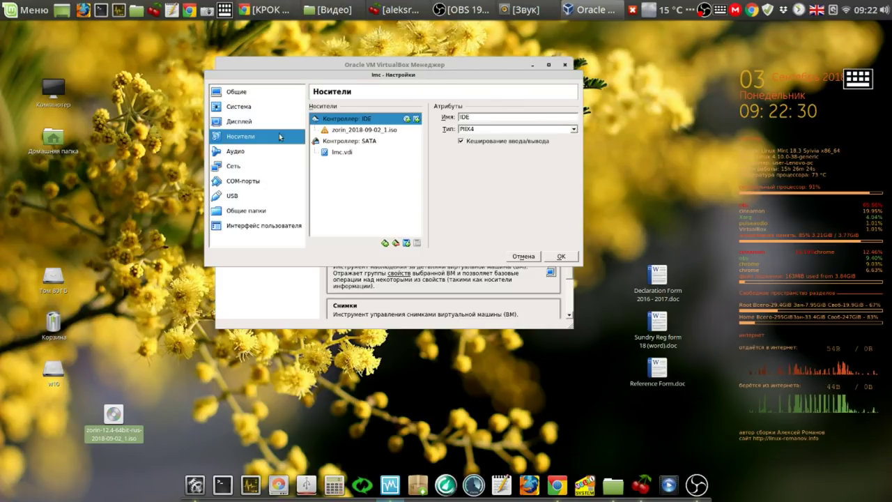
click(373, 132)
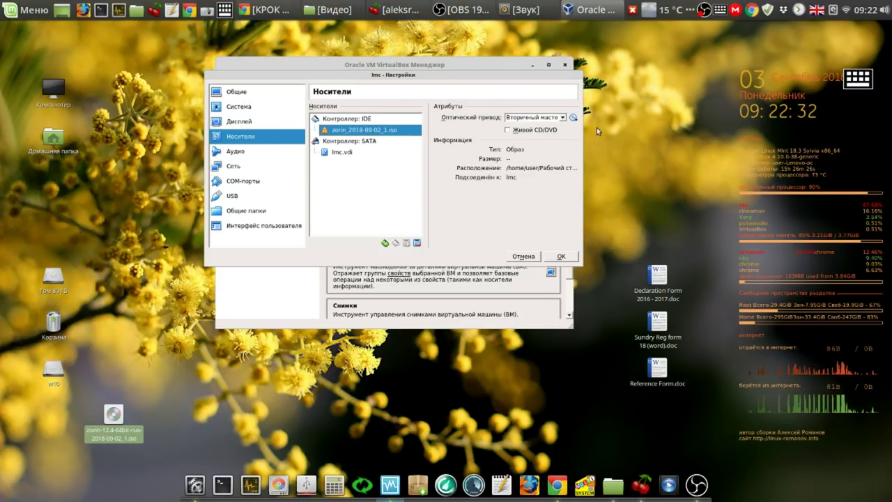
click(573, 118)
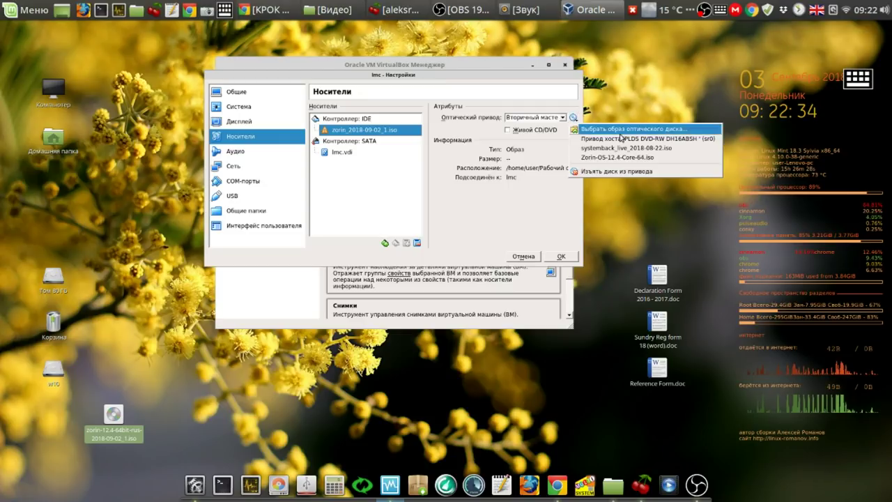
click(620, 129)
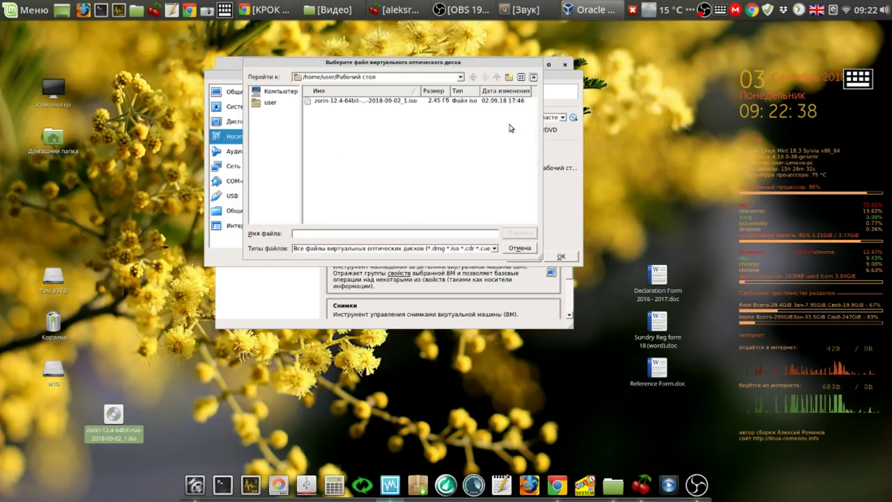
click(398, 102)
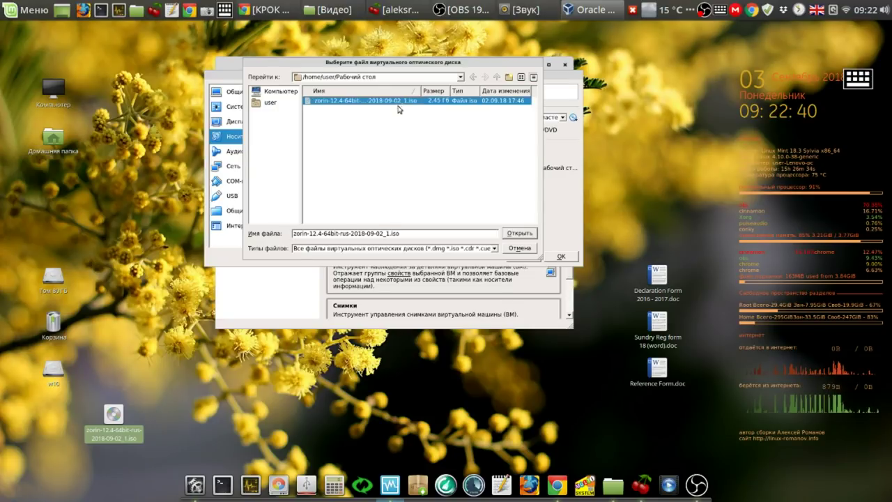
click(526, 236)
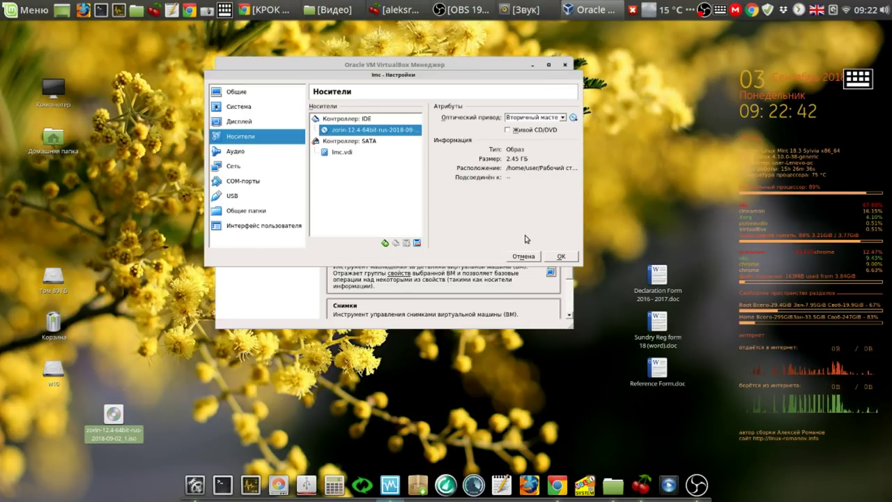
click(564, 256)
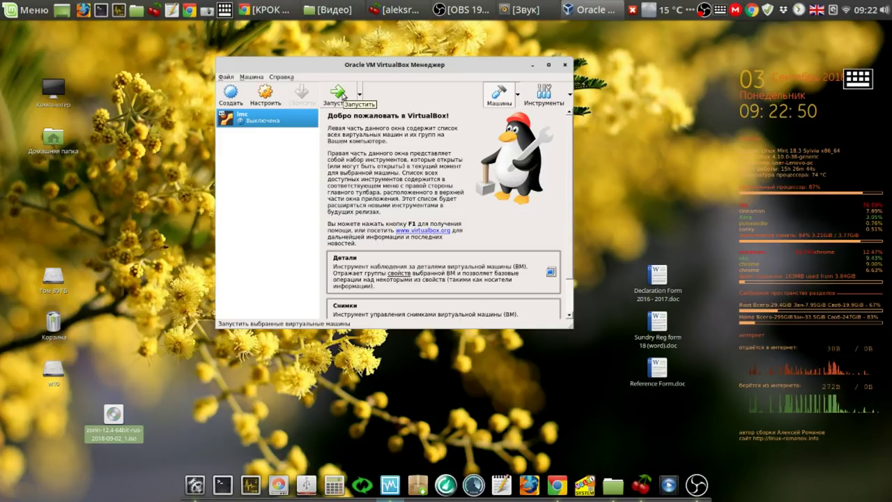
- Start the lmc virtual machine and minimize the VirtualBox manager window
click(340, 93)
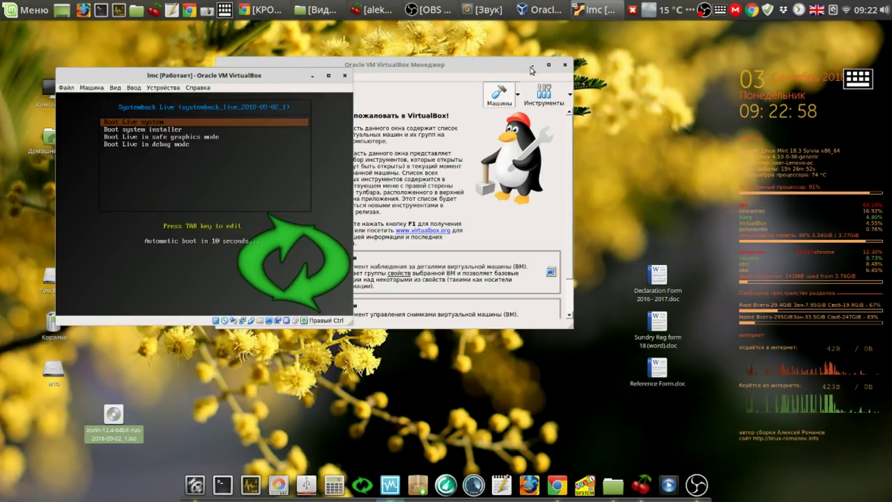
click(530, 67)
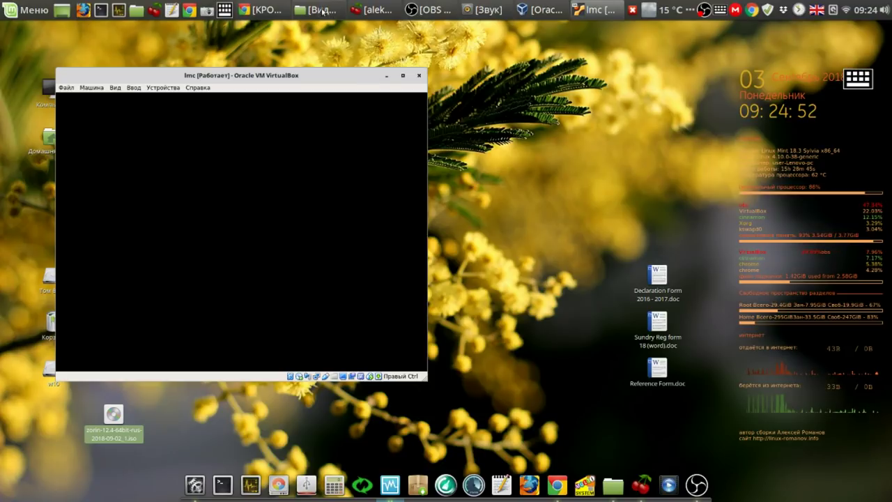
- Examine the size of the Zorin ISO file in the desktop folder using the file manager, then minimize it
mouse_move(323, 11)
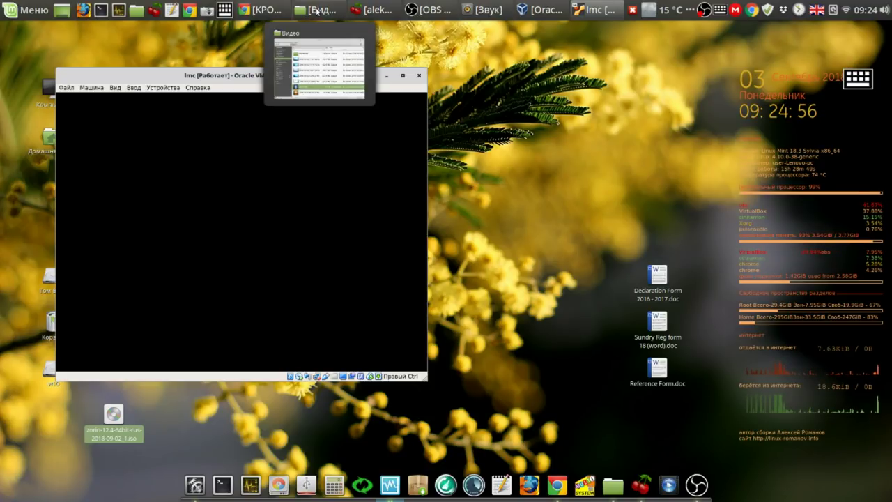
click(317, 10)
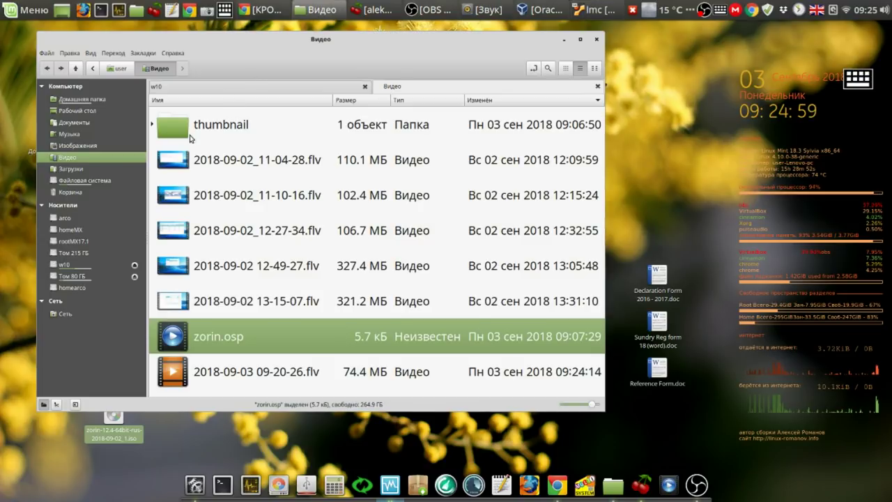
click(87, 113)
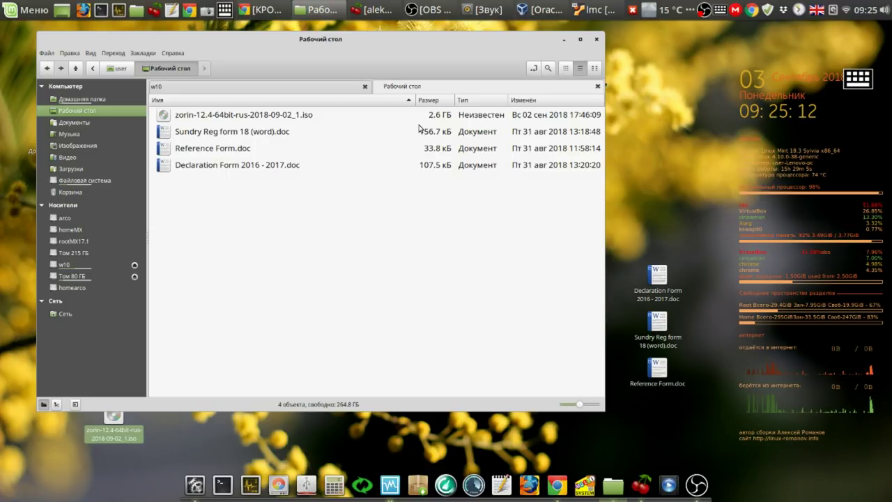
click(565, 44)
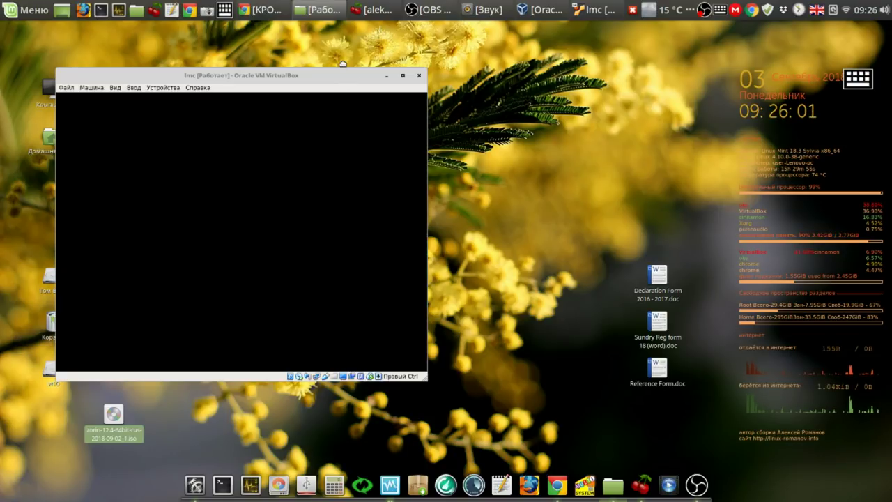
drag(343, 64, 340, 55)
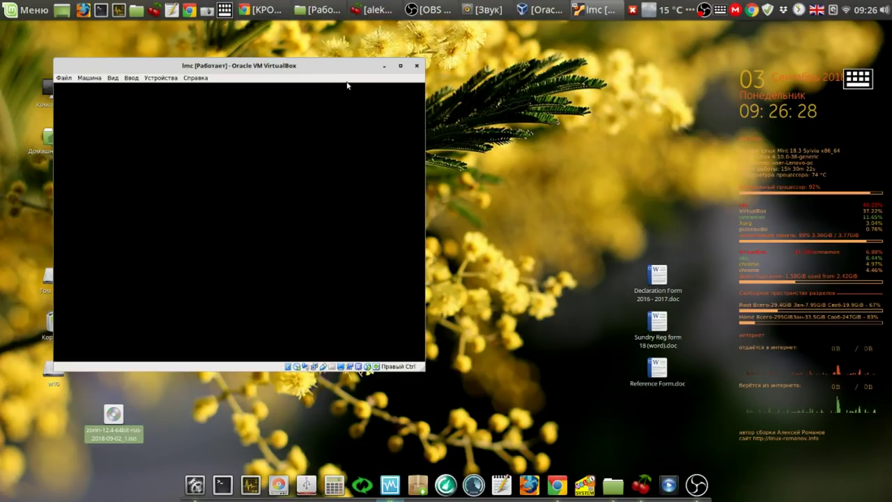
click(704, 13)
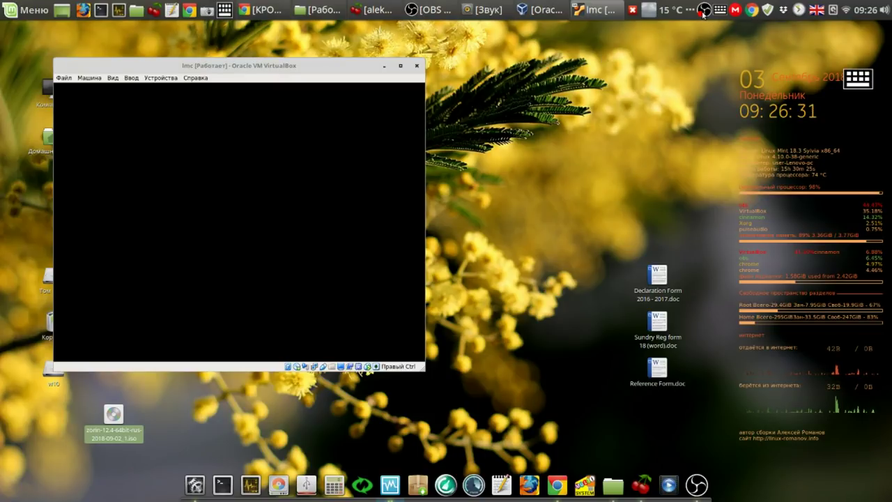
right_click(703, 13)
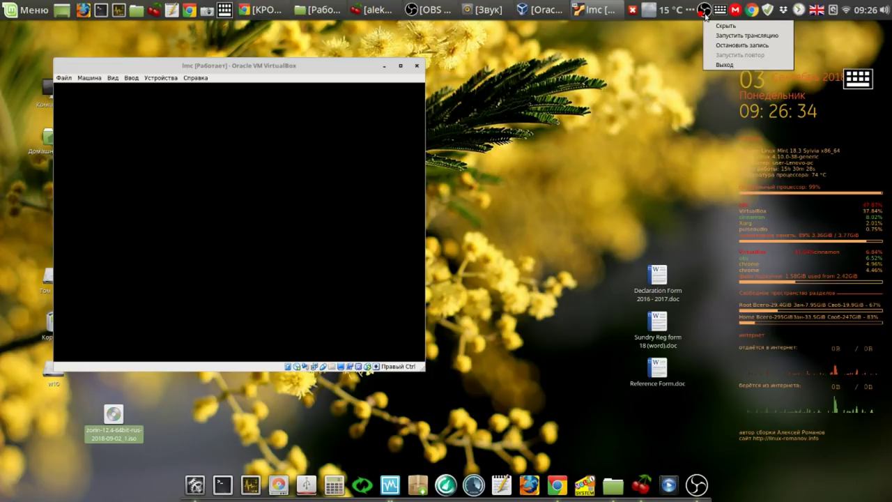
click(735, 46)
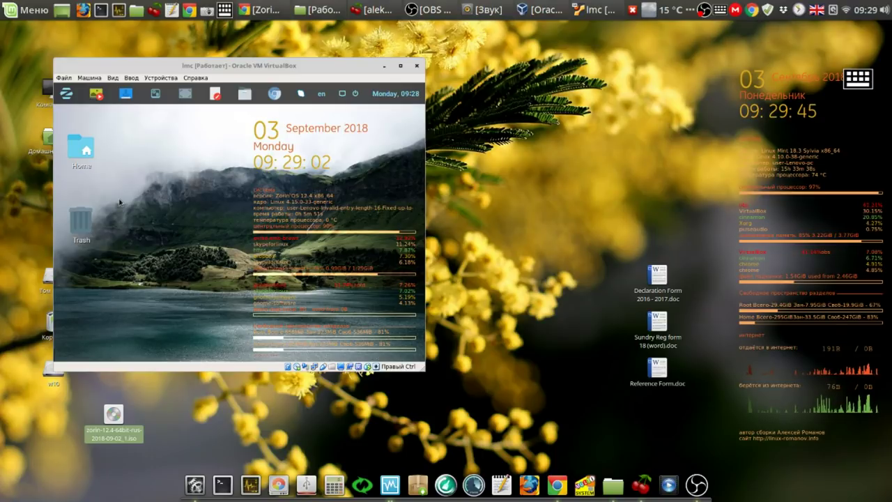
- Close the lmc virtual machine by powering it off
click(416, 68)
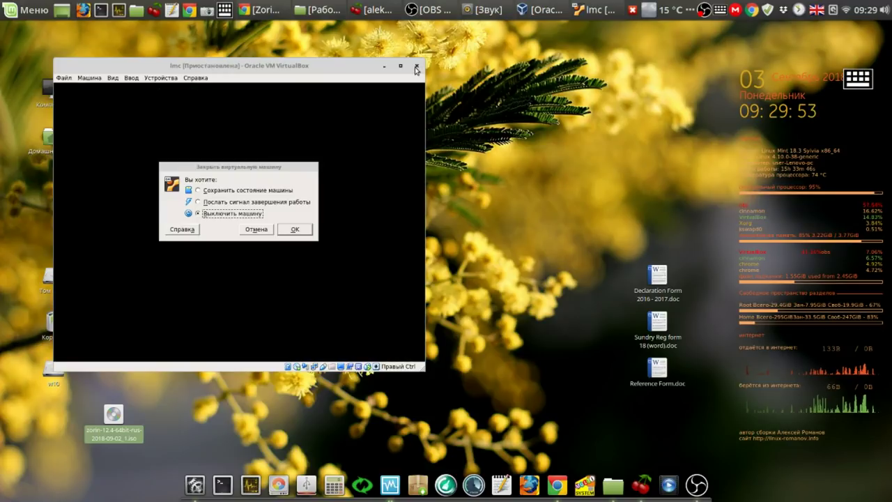
click(298, 231)
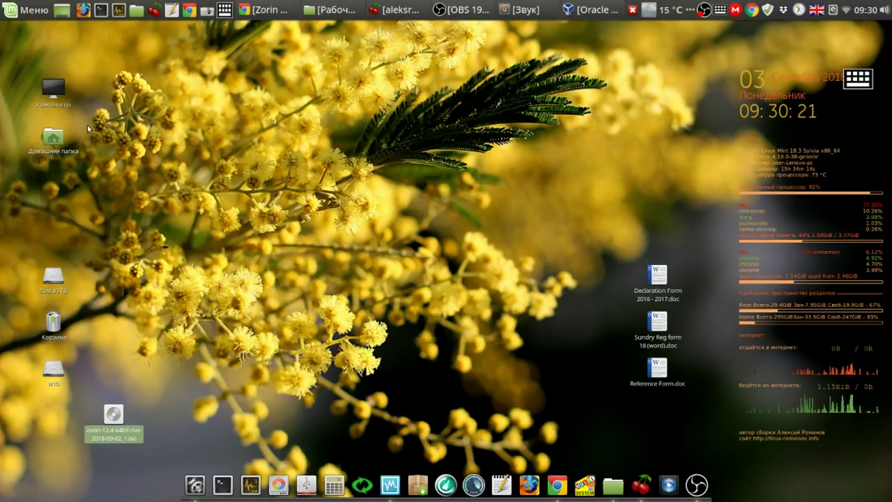
- Launch the GParted partition editor, authenticate with the account password using the on-screen keyboard, and minimize the keyboard
click(279, 488)
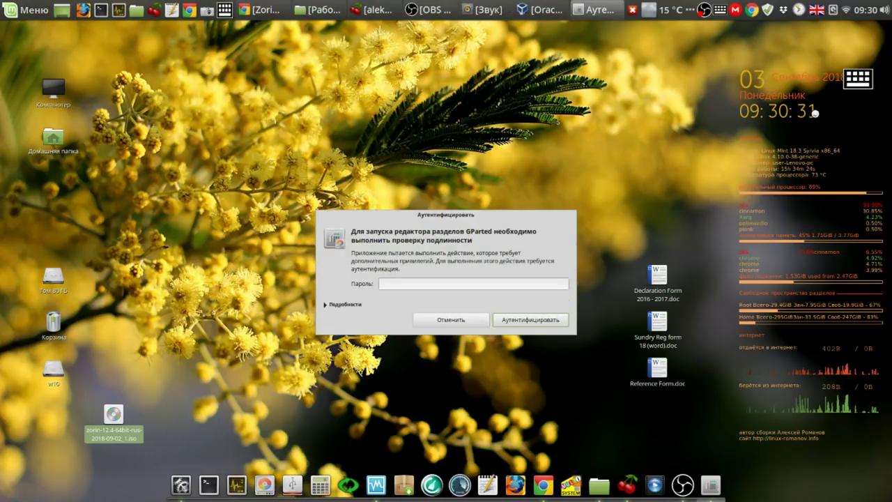
click(858, 80)
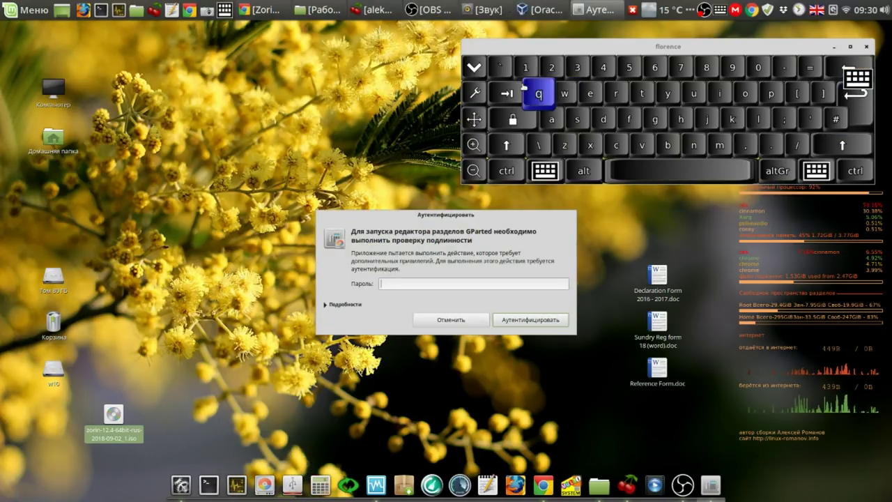
click(526, 67)
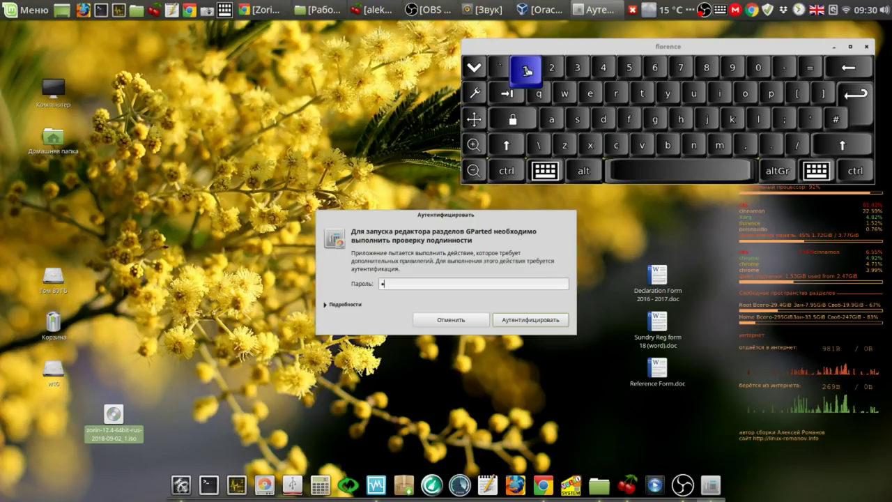
click(537, 320)
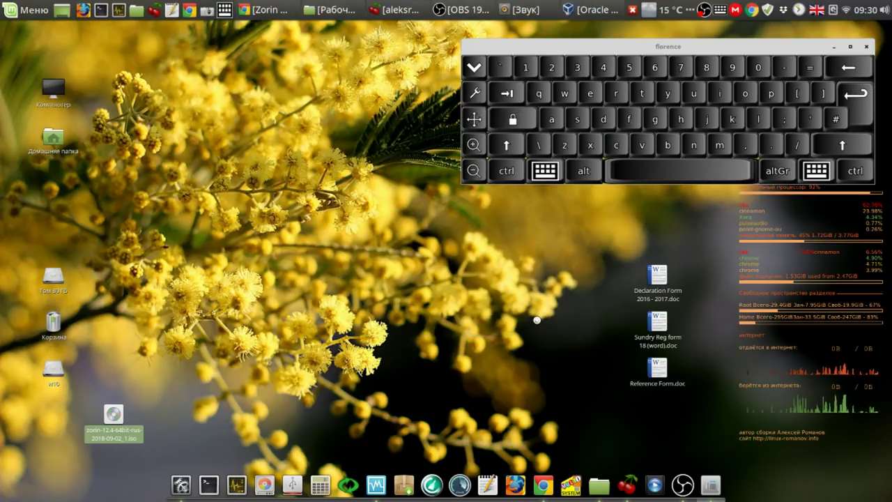
click(834, 46)
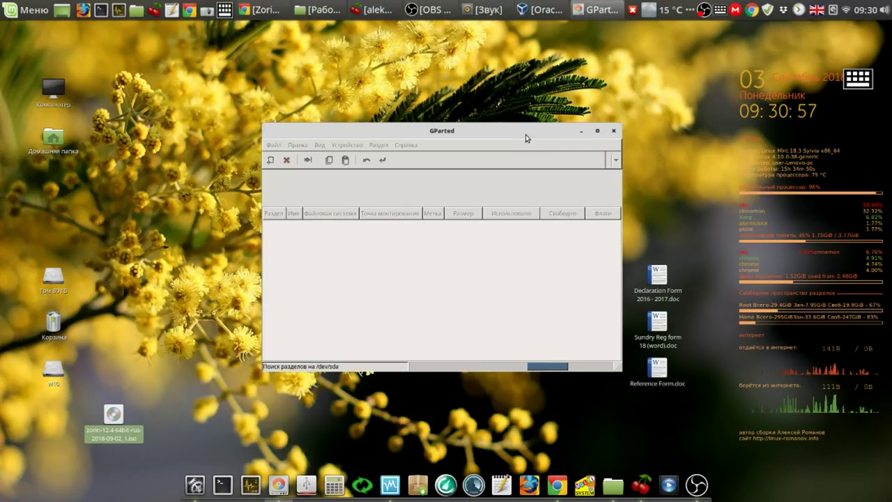
- Reposition and enlarge the GParted window, show the device information for /dev/sda and highlight the partition table type
drag(502, 125, 350, 45)
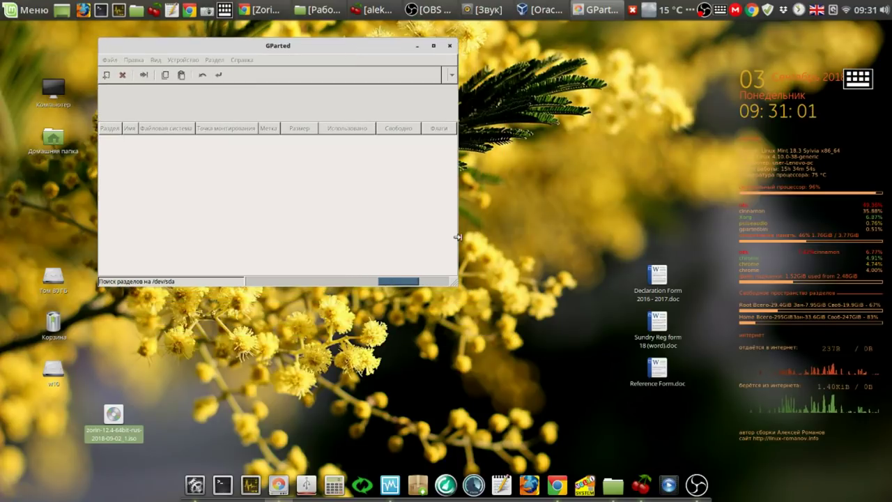
drag(453, 281, 693, 405)
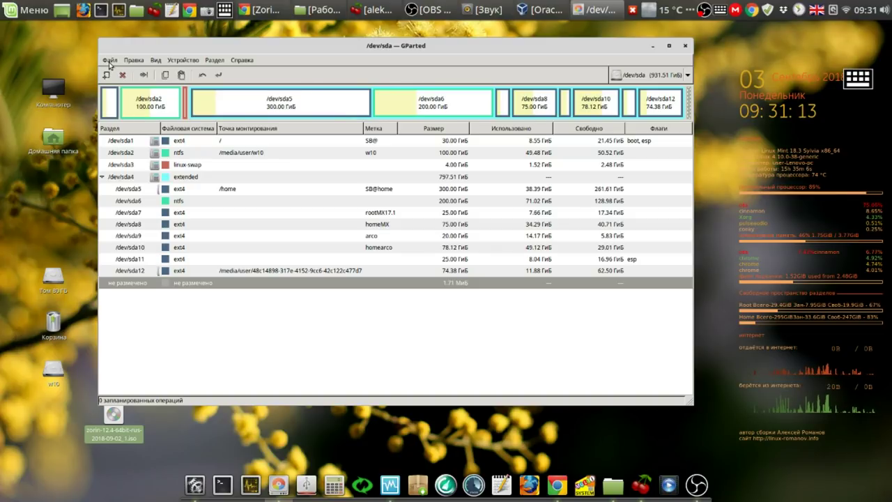
click(156, 61)
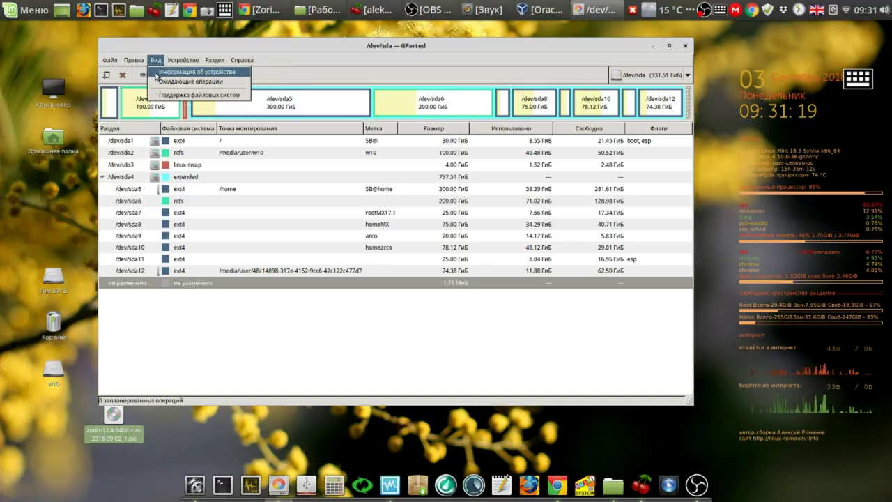
click(156, 74)
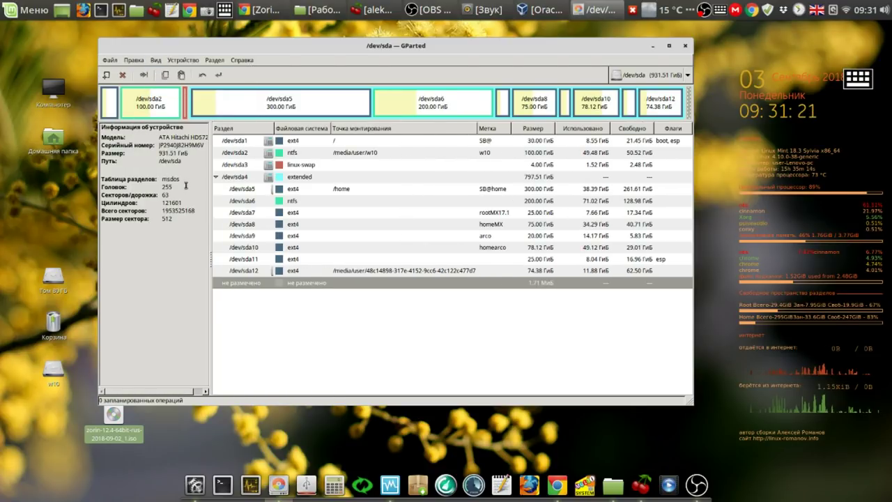
drag(182, 179, 159, 180)
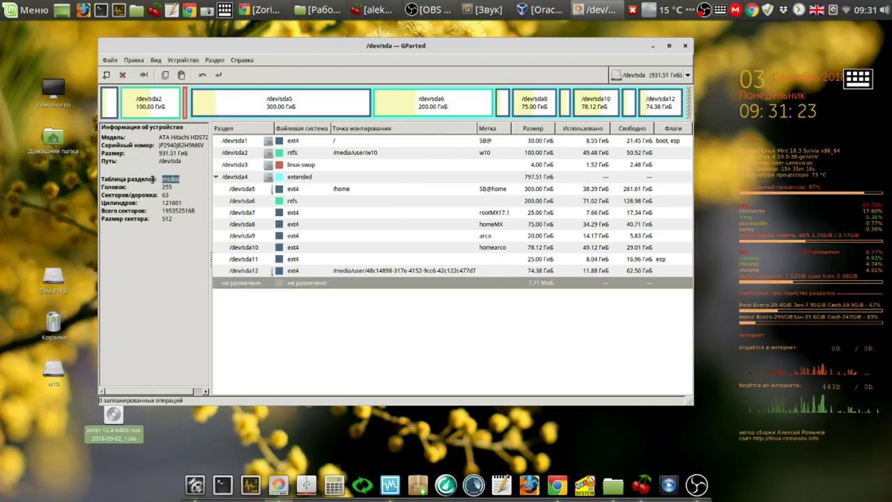
click(315, 360)
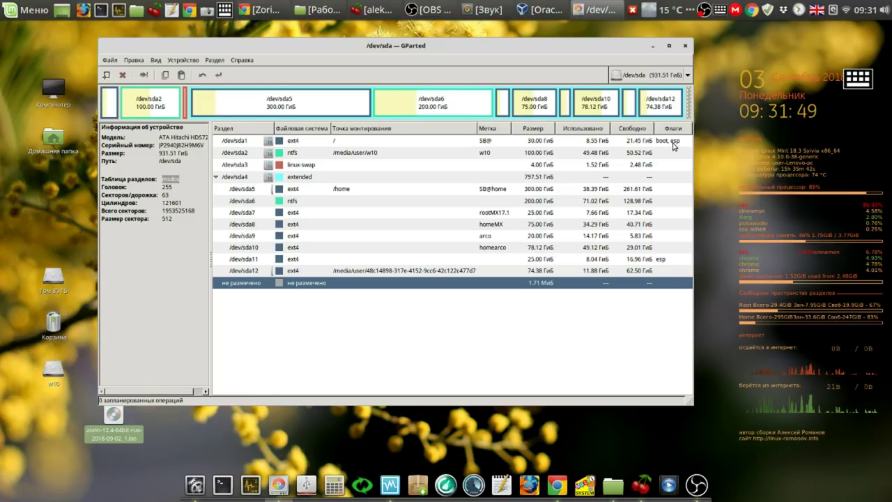
- Inspect the flags set on partition /dev/sda1 in the flag management dialog and close it
right_click(637, 143)
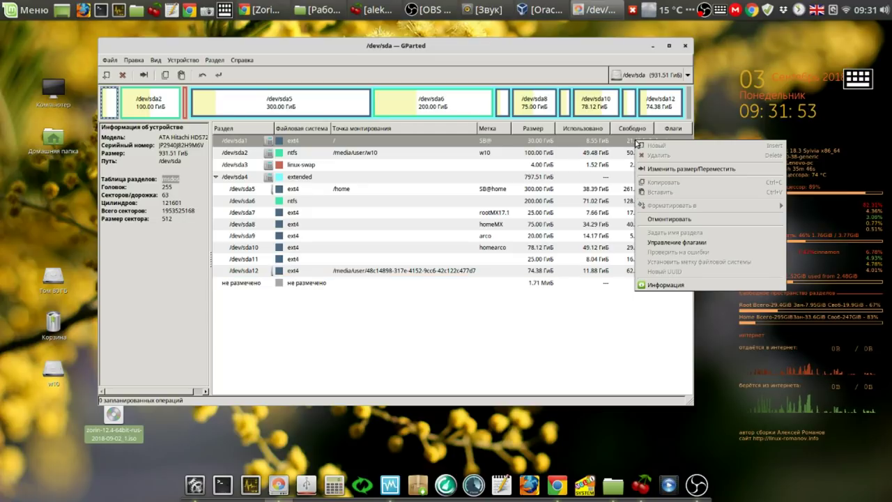
click(691, 244)
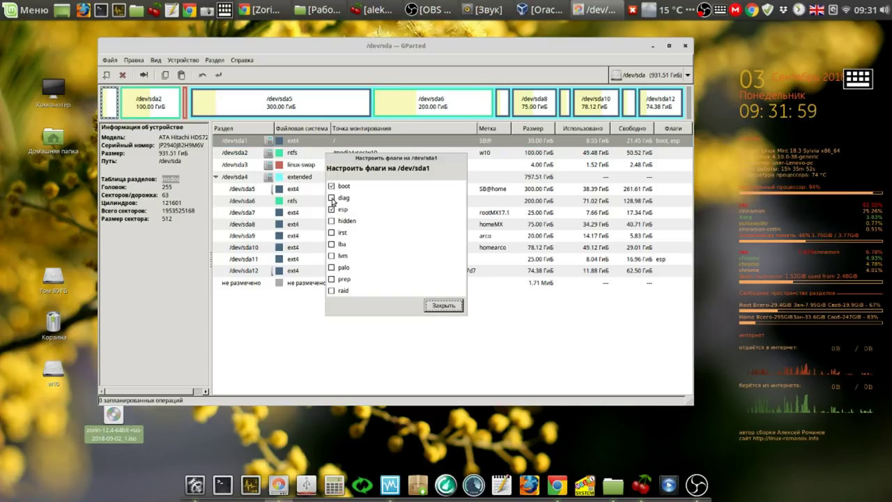
click(448, 308)
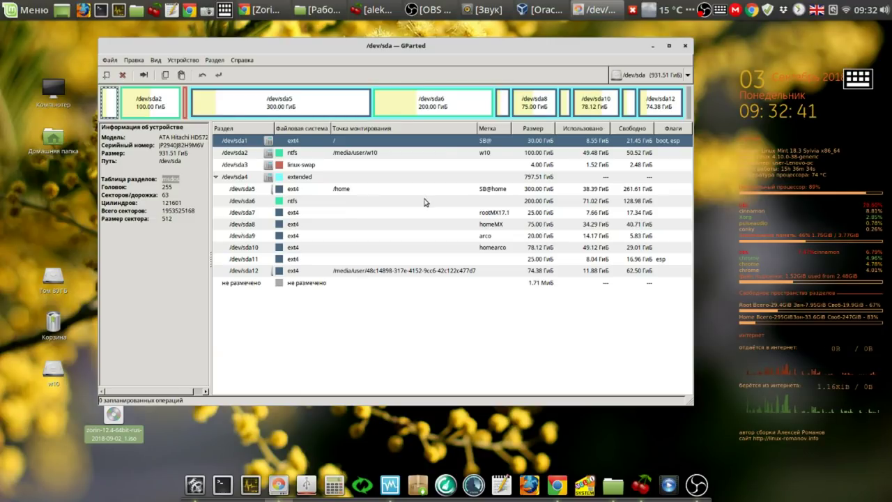
- Examine partitions /dev/sda5, /dev/sda11 and /dev/sda12 in the list, and close GParted
click(551, 191)
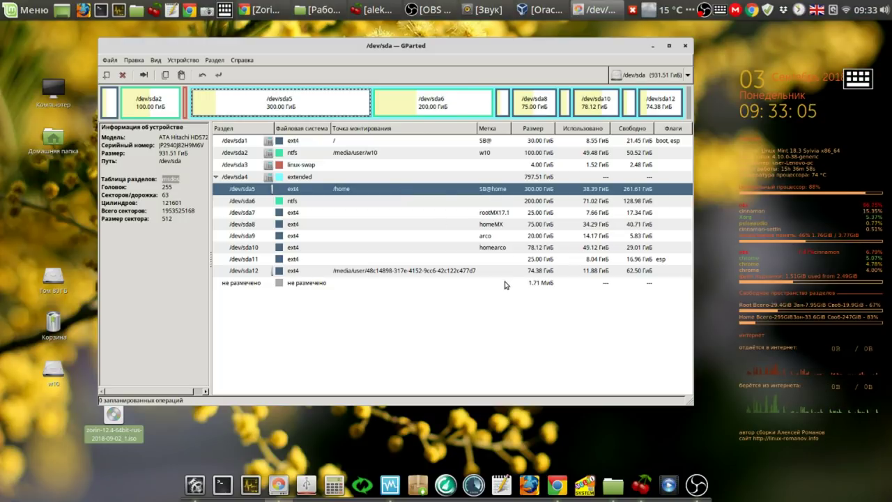
click(550, 261)
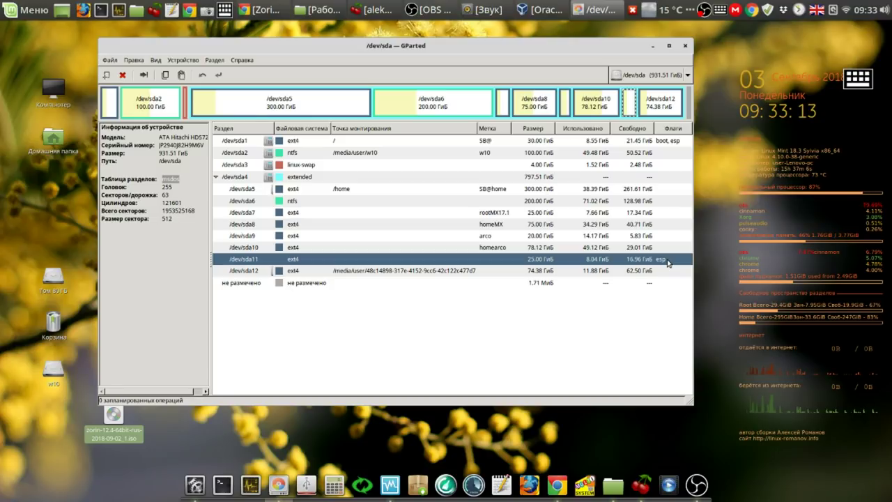
click(552, 274)
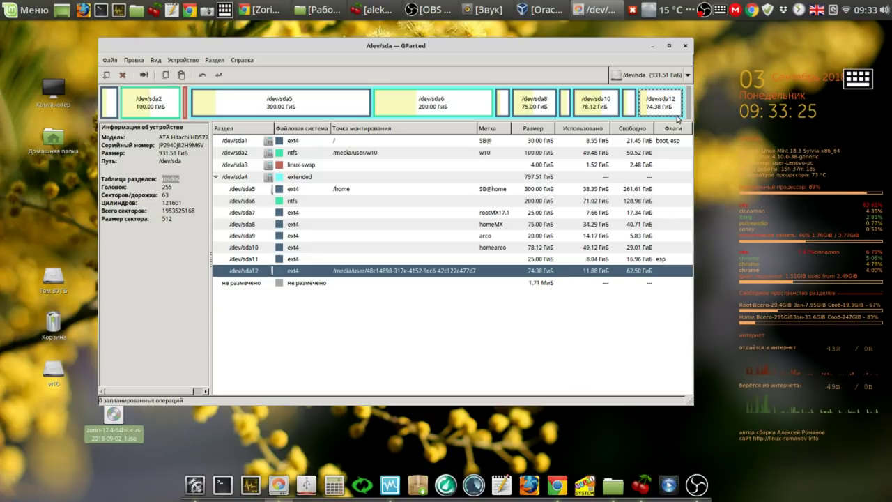
click(685, 46)
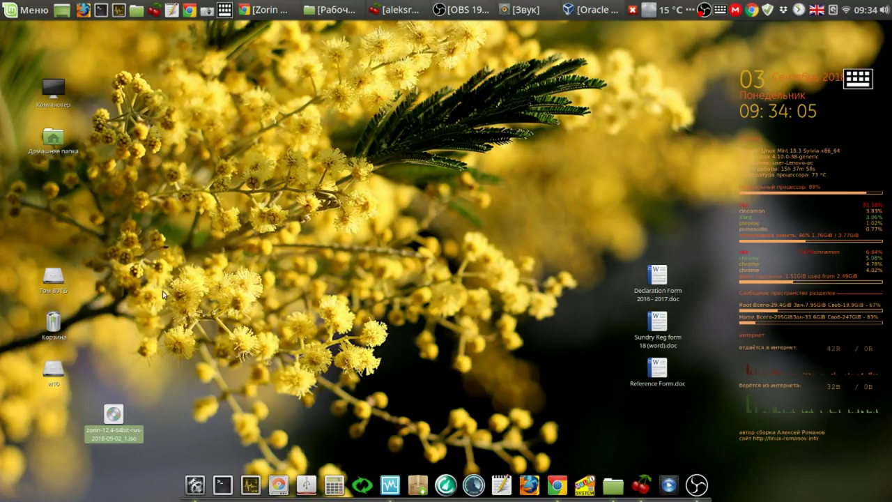
- Check the Zorin ISO file's available actions for the option to create a bootable USB drive
right_click(117, 418)
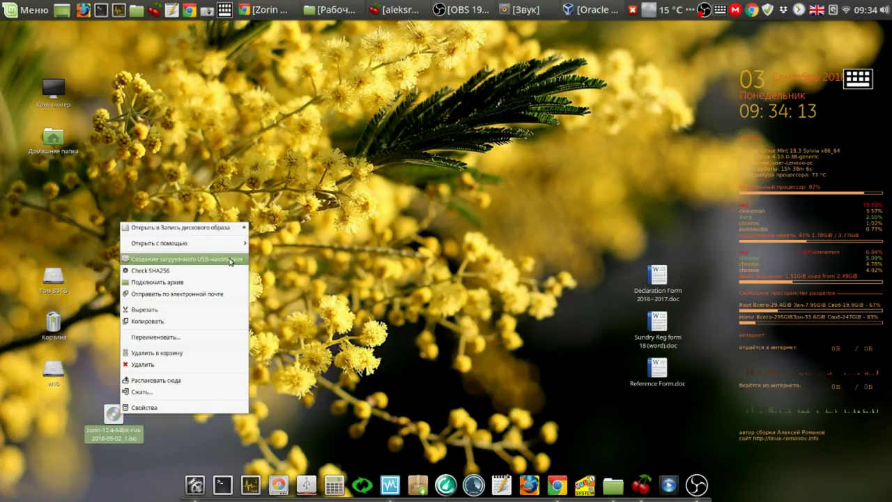
click(383, 166)
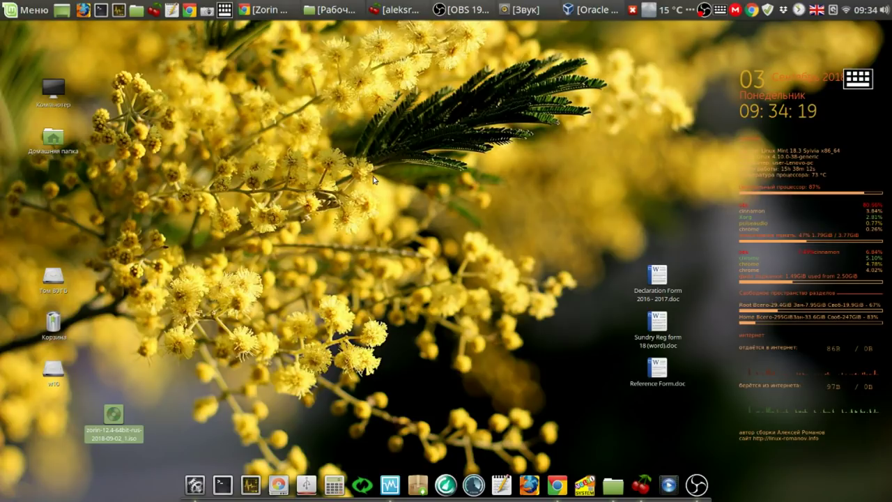
- Switch to the Zorin OS site in Chrome, accept the cookie notice and open the About page
click(270, 13)
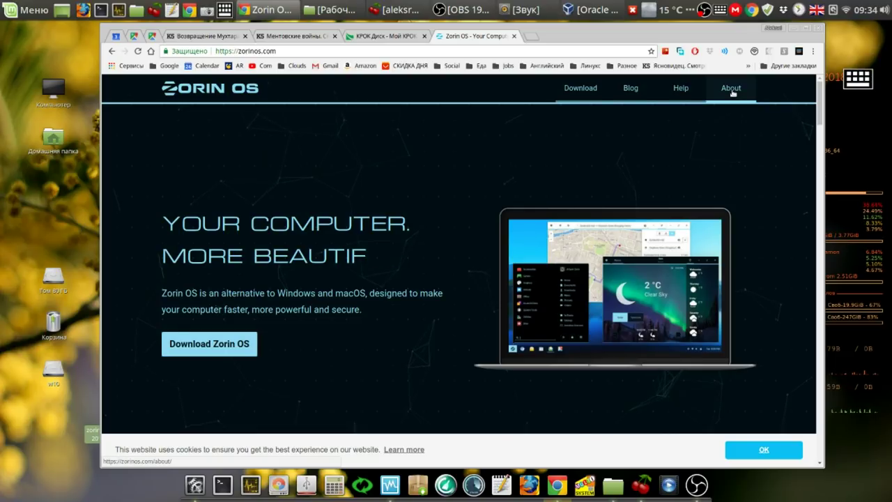
click(778, 452)
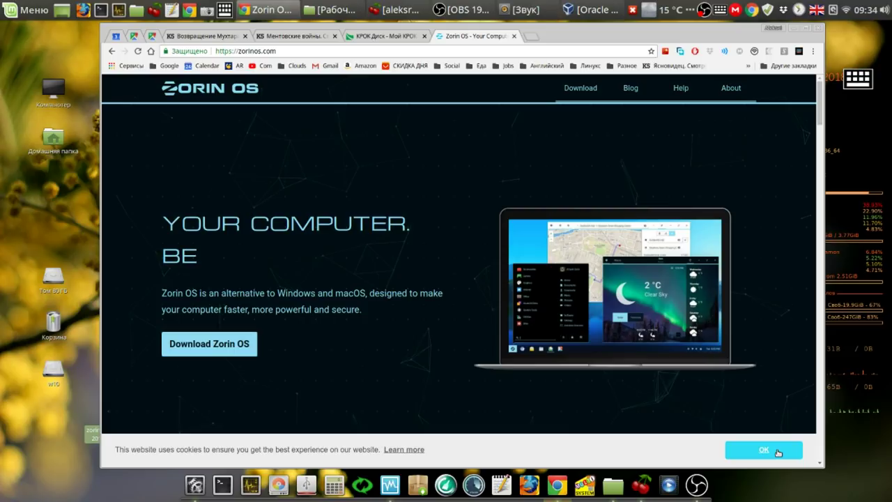
click(778, 452)
click(731, 89)
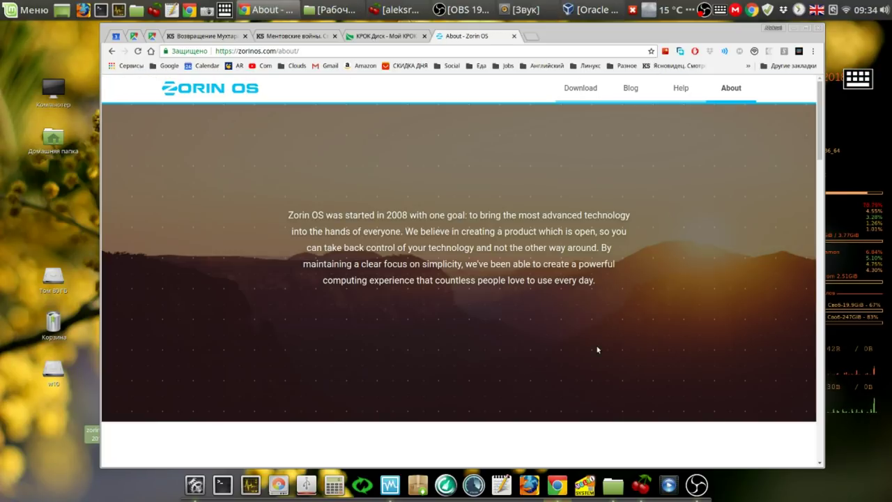
- Read through the About page's introduction and the Why Zorin OS section down to Funding
scroll(593, 350, down, 4)
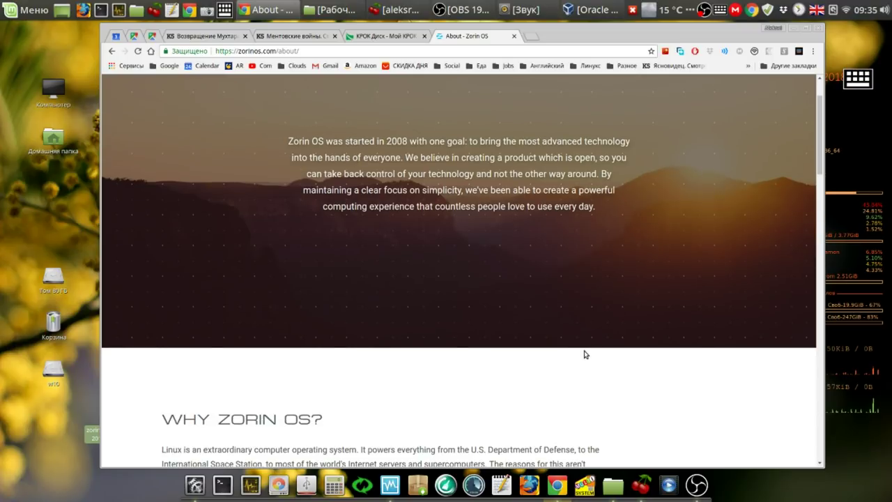
scroll(584, 355, down, 3)
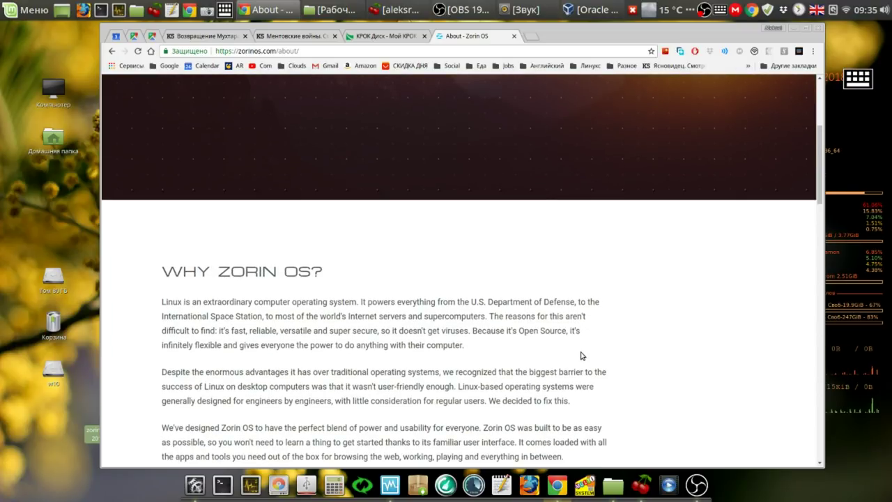
scroll(579, 357, down, 3)
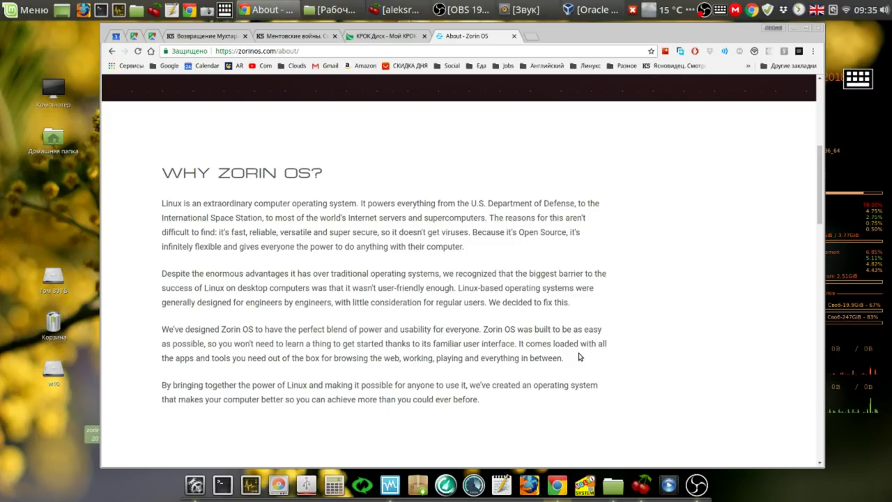
scroll(577, 358, down, 3)
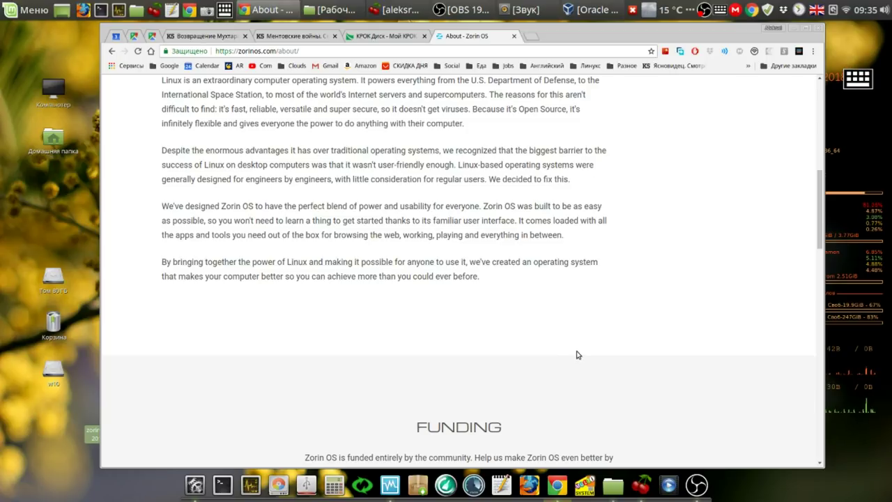
scroll(577, 380, down, 4)
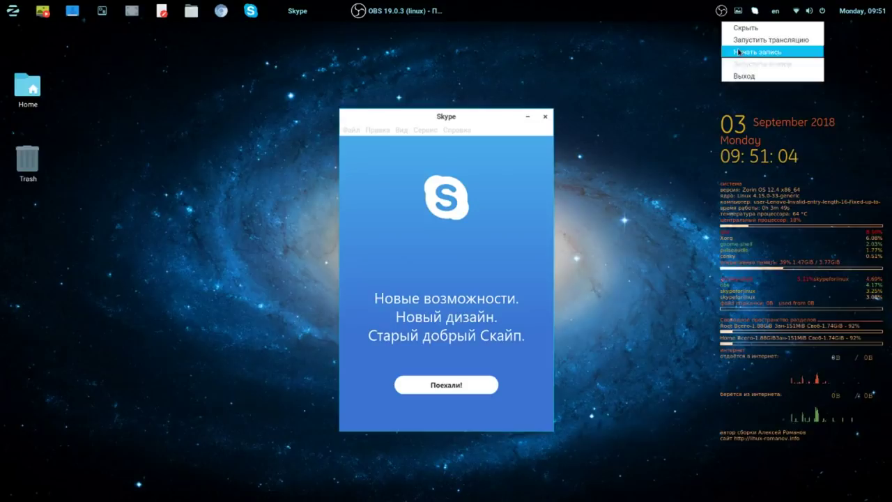
- Close the Skype welcome window on the Zorin desktop and bring up the application dock
click(793, 155)
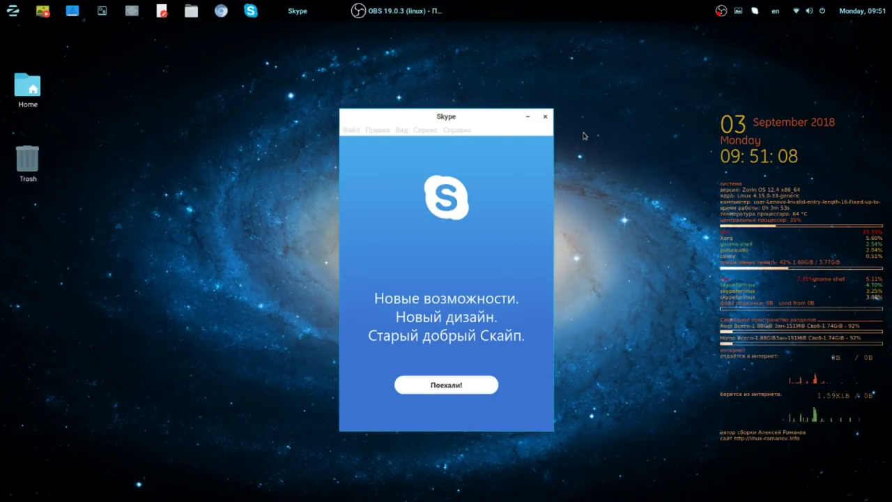
click(547, 120)
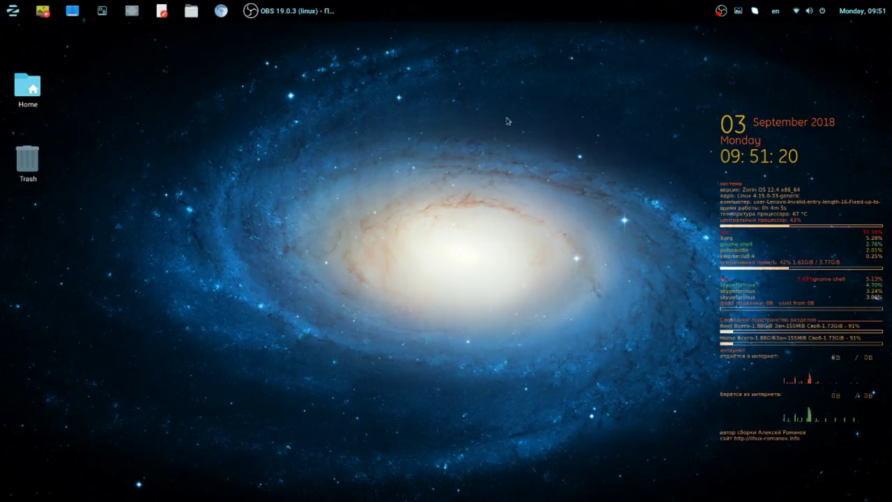
click(73, 15)
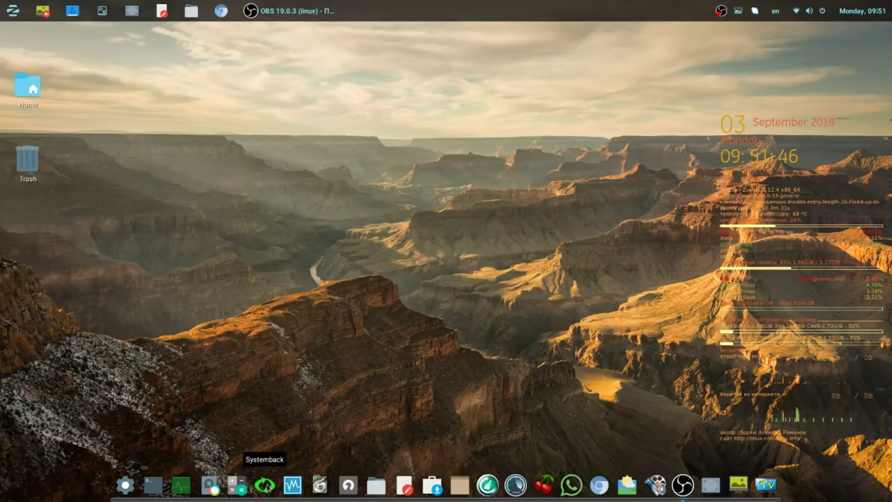
- Launch Systemback, reposition its window, view the System install user form and return to the function menu
click(266, 485)
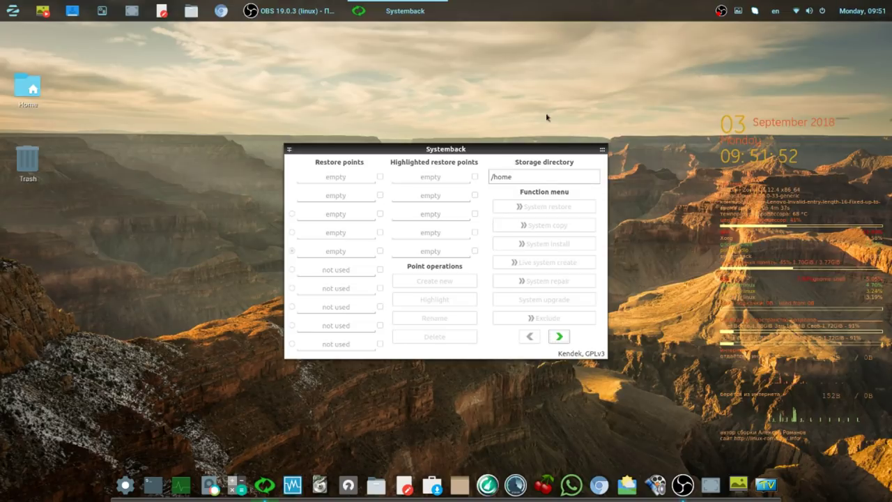
drag(522, 149, 570, 68)
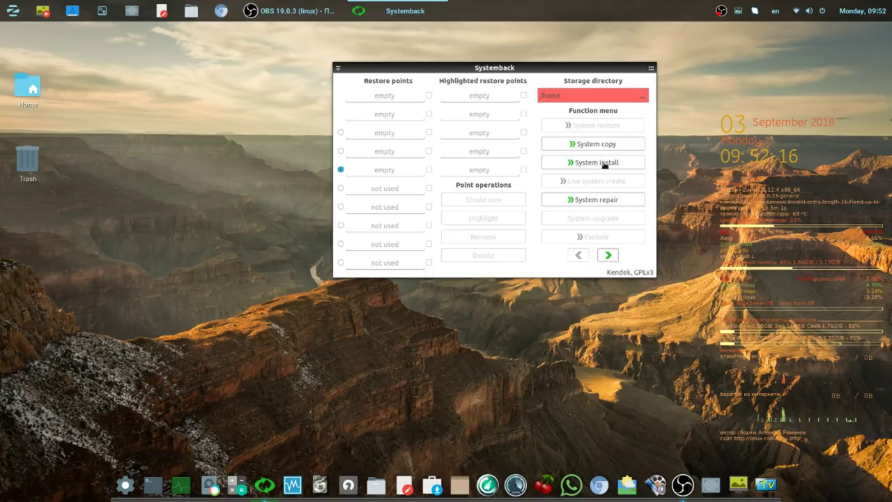
click(604, 164)
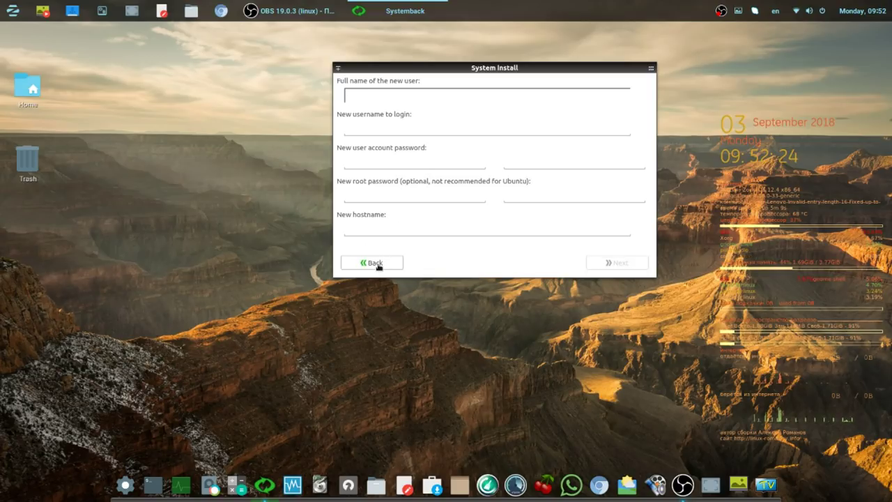
click(379, 264)
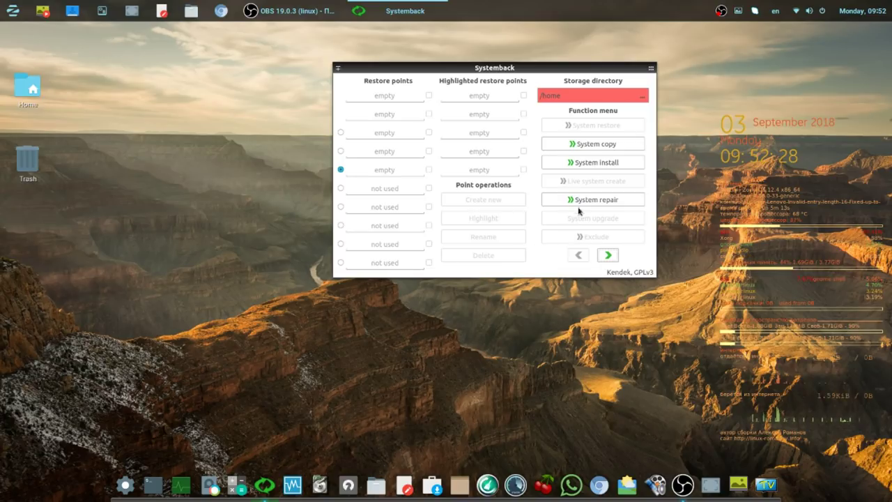
- Open the System copy partition settings in Systemback and enlarge the window to fit the whole partition list
click(596, 145)
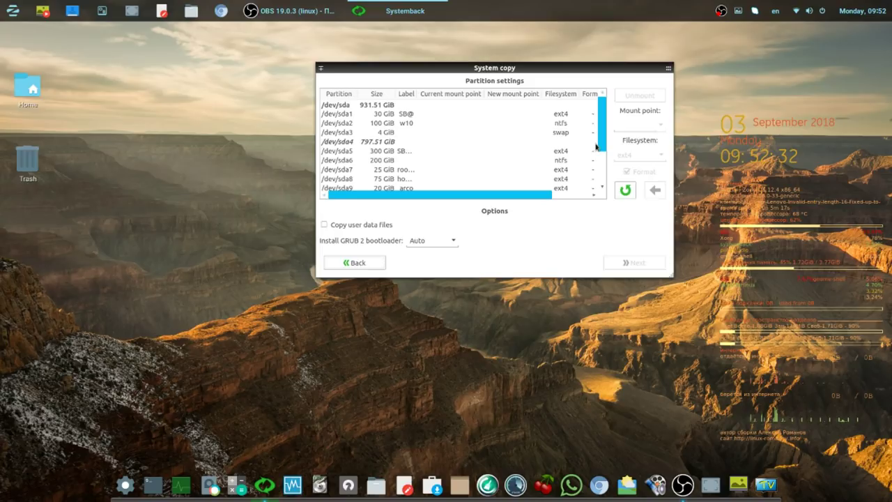
drag(384, 73, 223, 42)
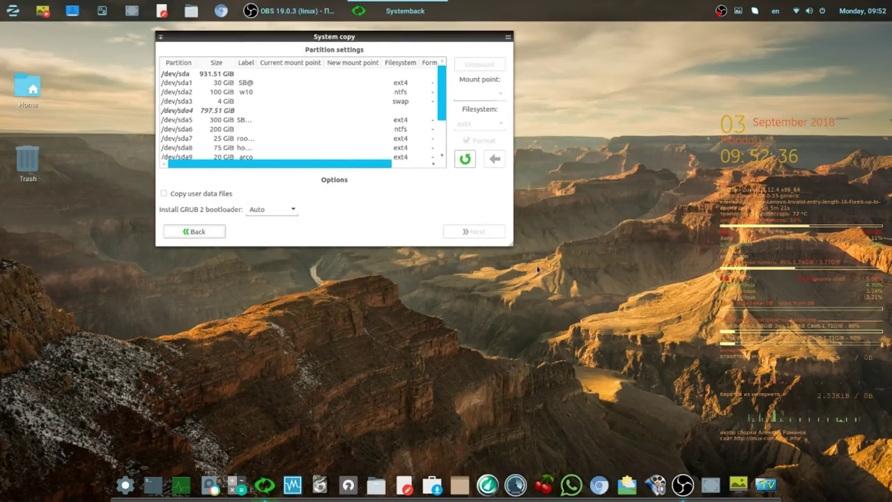
drag(507, 242, 668, 393)
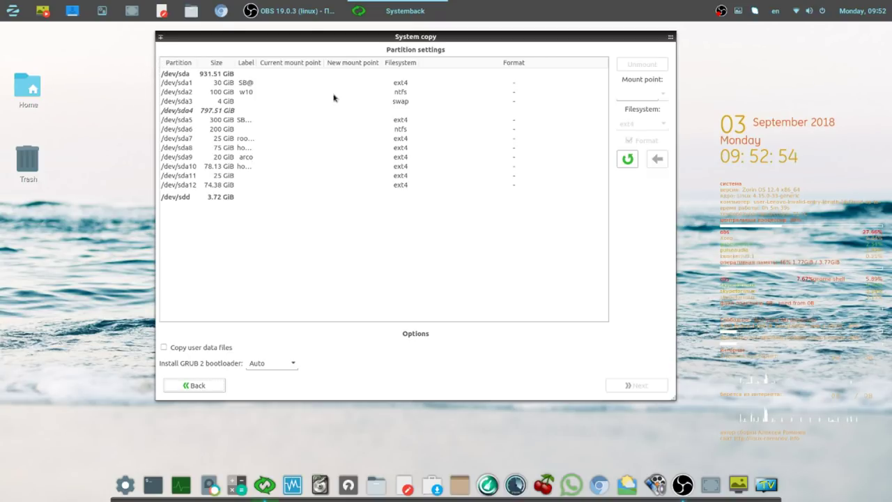
- Assign the root mount point / to the 25 GiB partition /dev/sda11, formatted as ext4
click(233, 179)
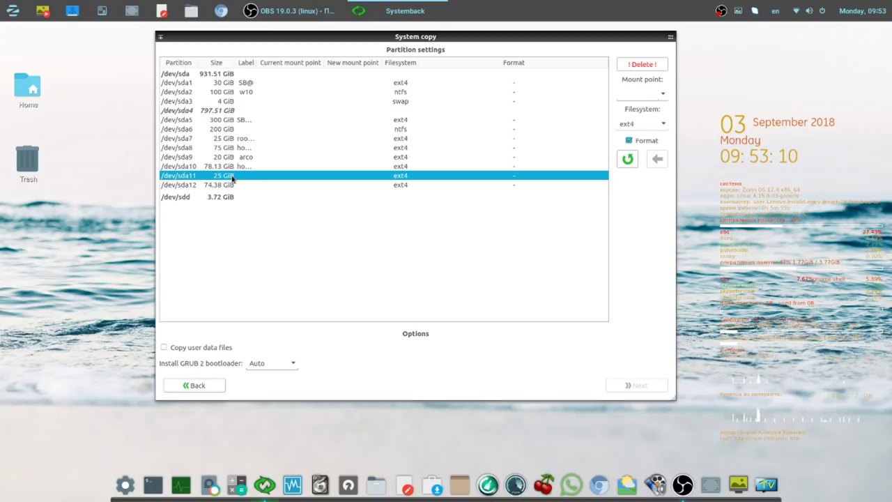
click(226, 188)
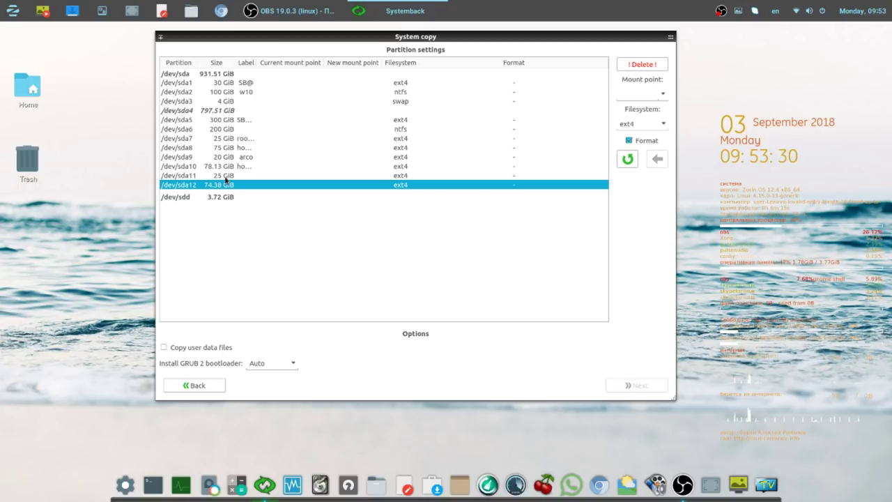
click(226, 177)
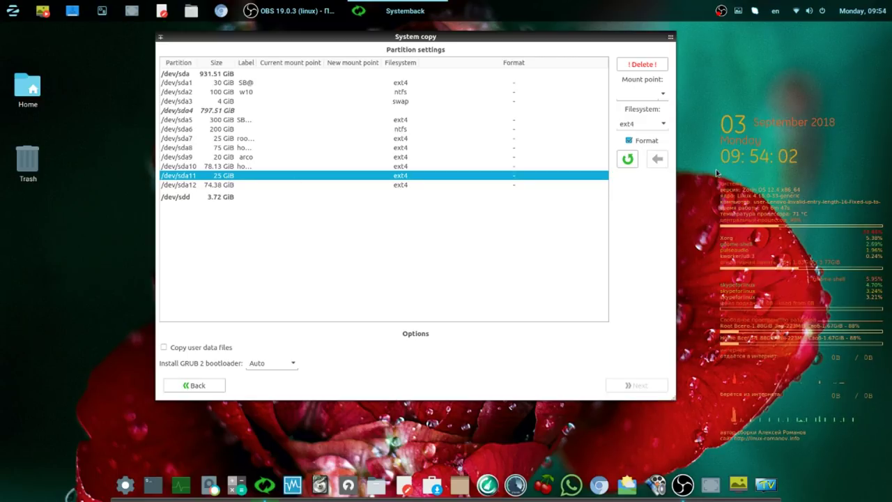
click(661, 96)
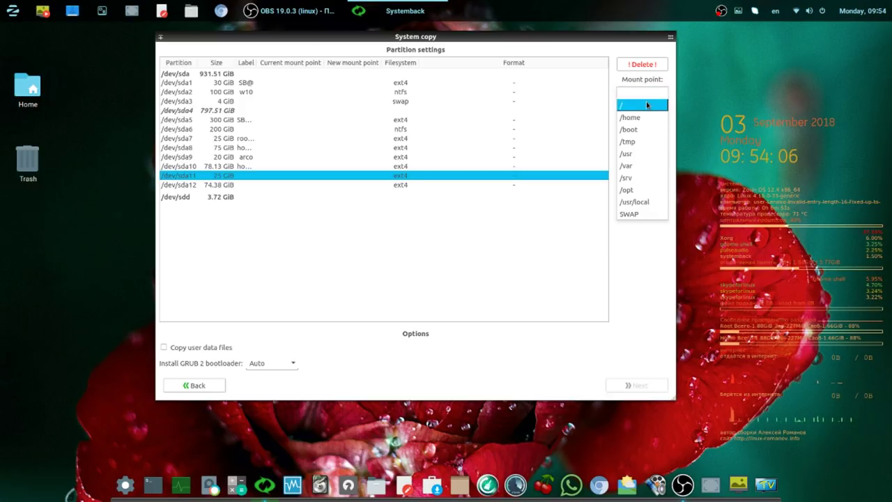
click(647, 104)
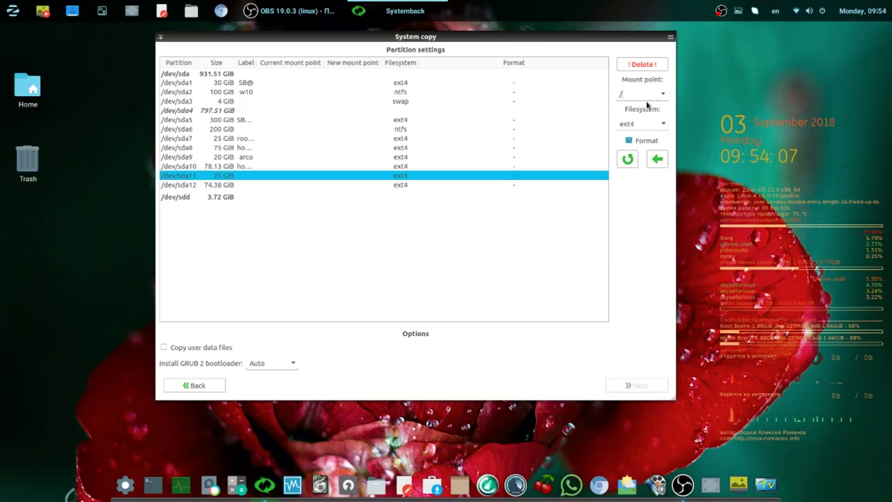
click(656, 161)
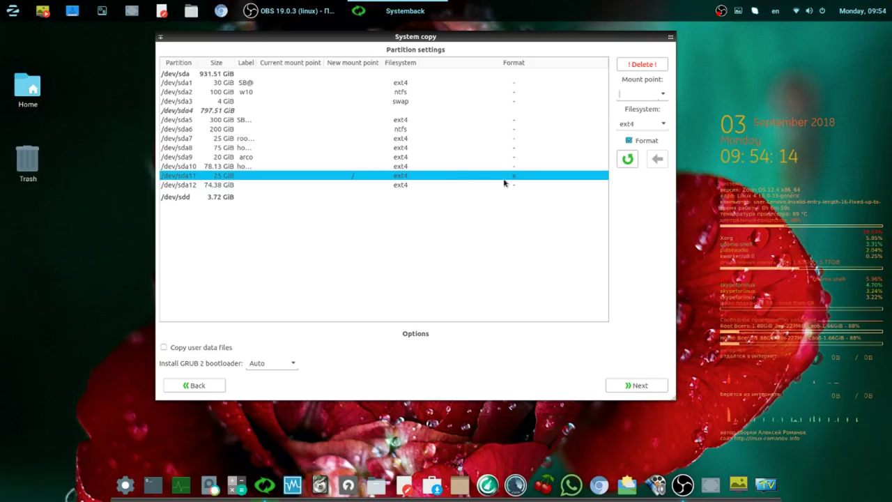
- Assign the /home mount point to the 74.38 GiB partition /dev/sda12, formatted as ext4
click(408, 185)
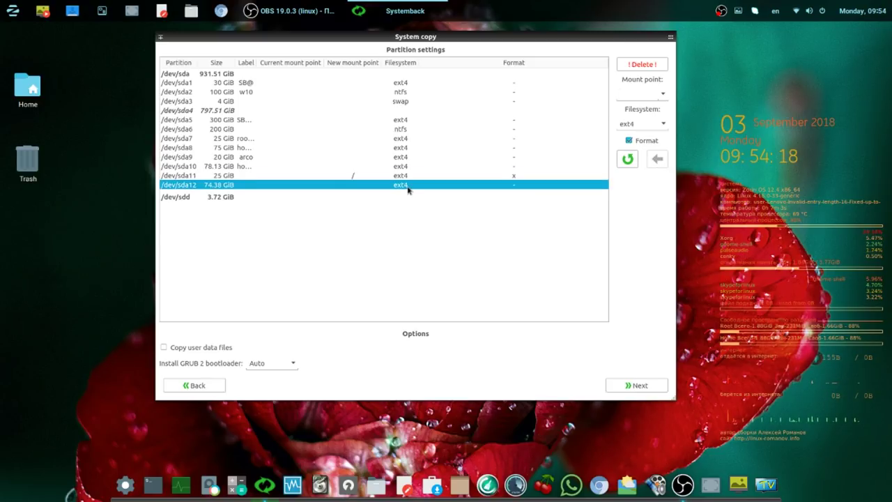
click(661, 94)
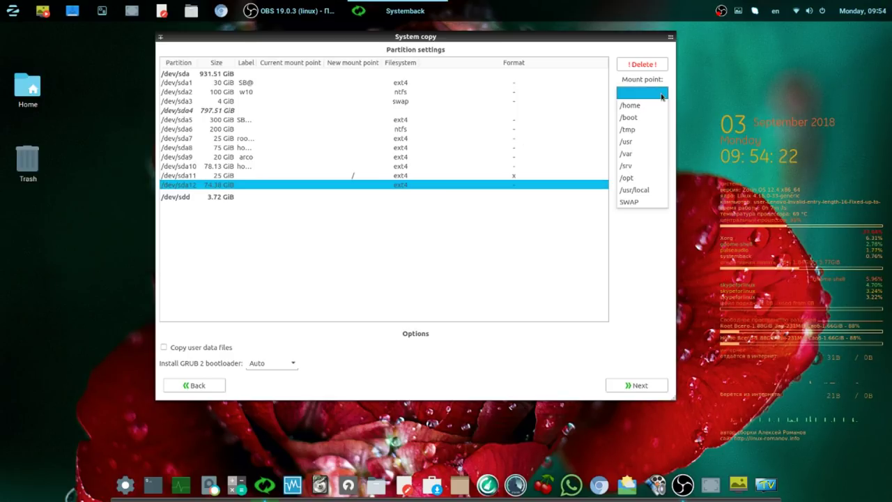
click(649, 105)
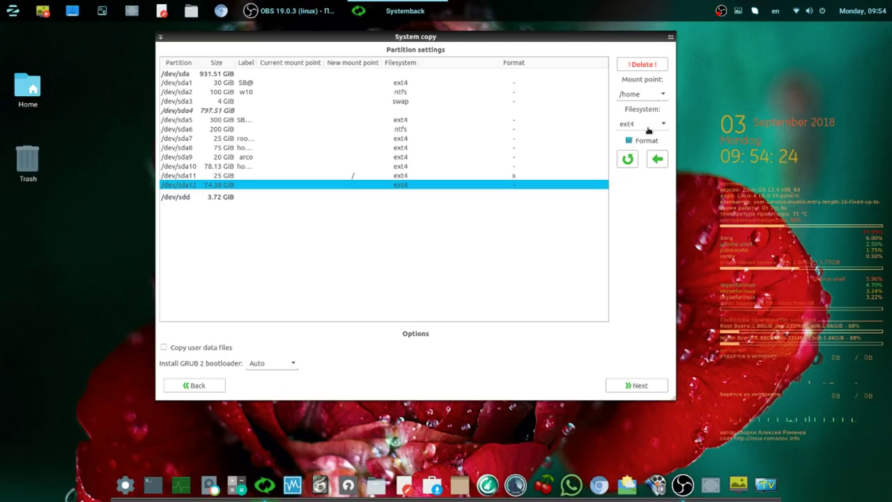
click(657, 160)
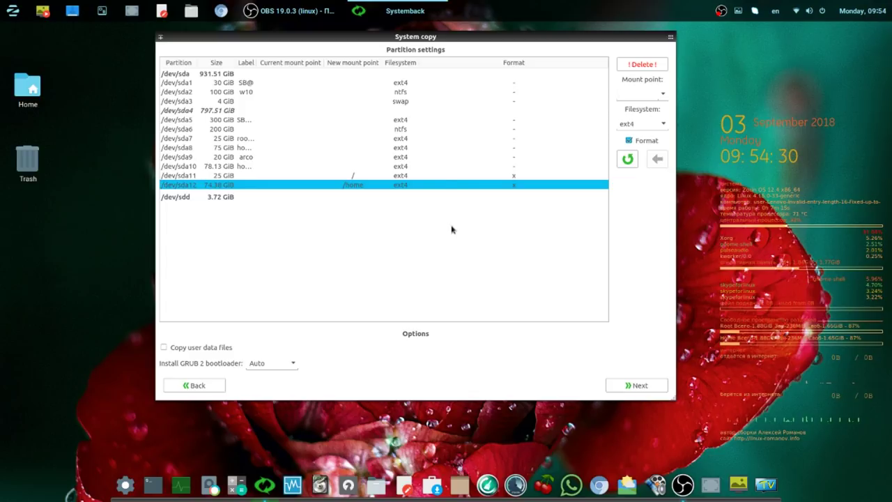
- Assign the 4 GiB swap partition /dev/sda3 as SWAP for the new system
click(419, 103)
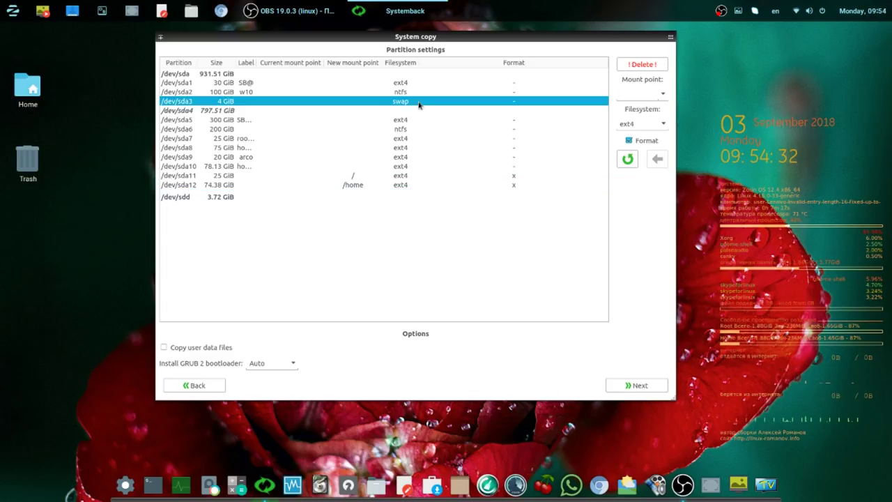
click(663, 94)
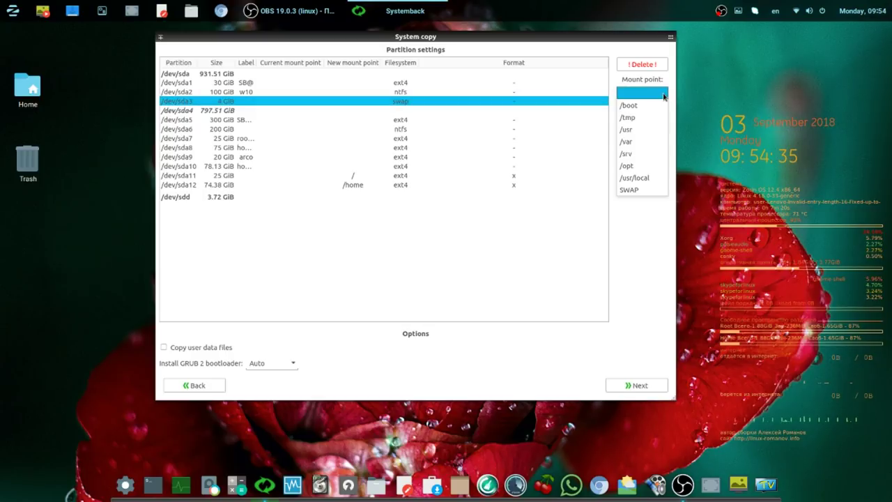
click(630, 189)
click(655, 161)
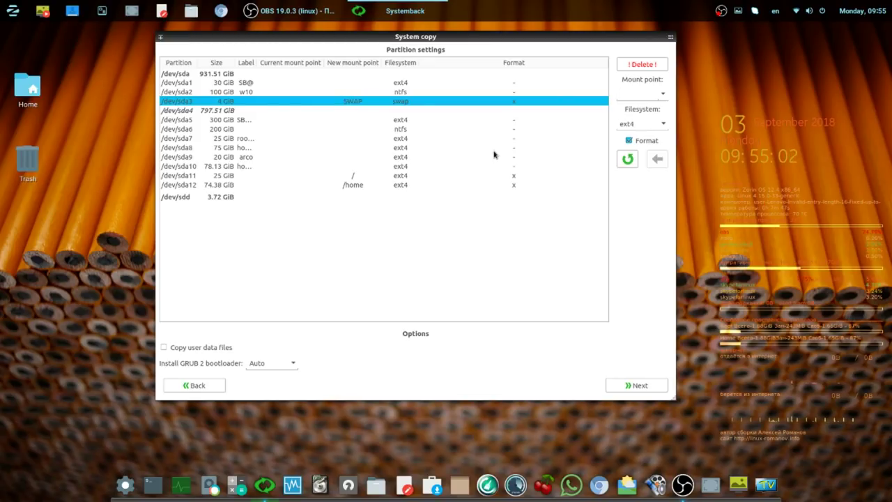
- Start the system copy from the Live image restore point and dismiss the completion notice once it finishes
click(637, 387)
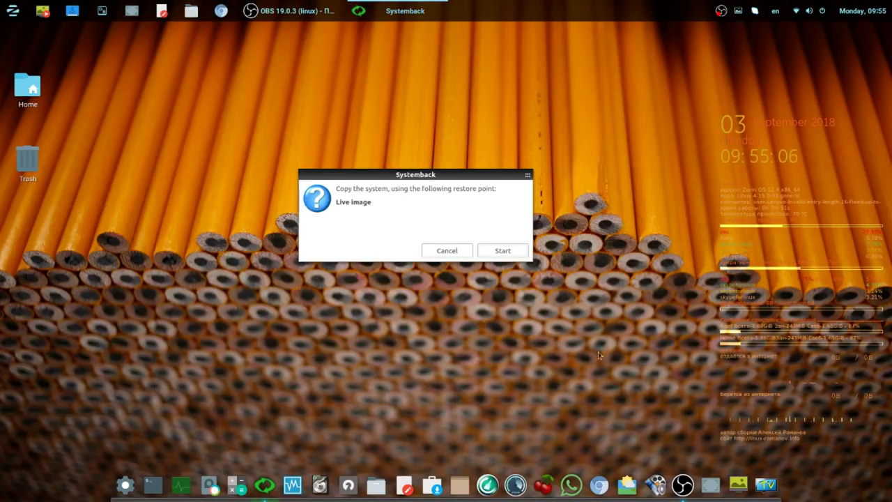
click(503, 251)
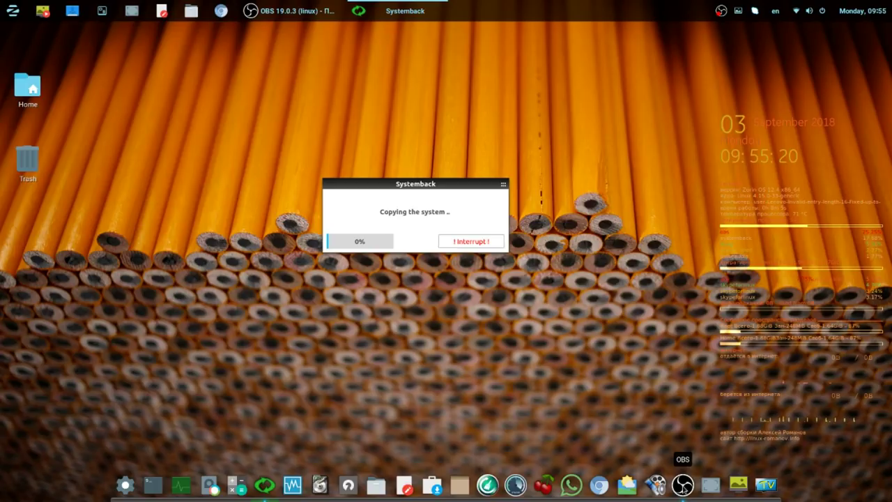
right_click(683, 486)
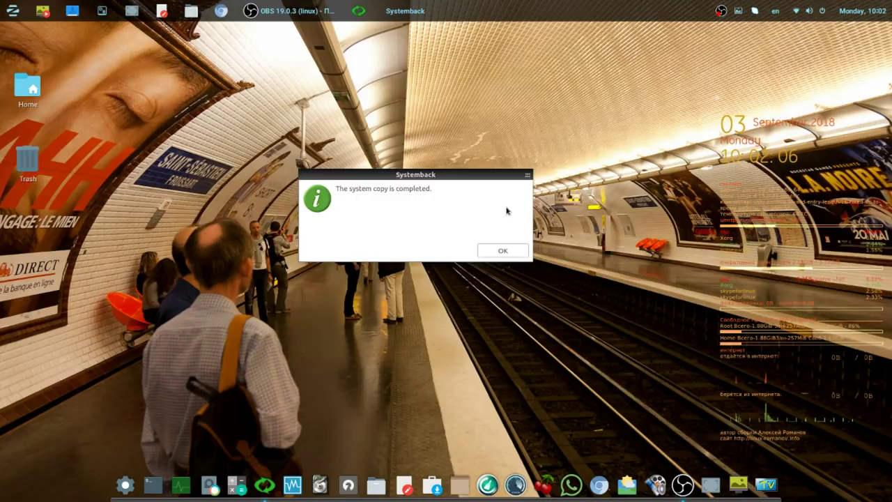
click(503, 251)
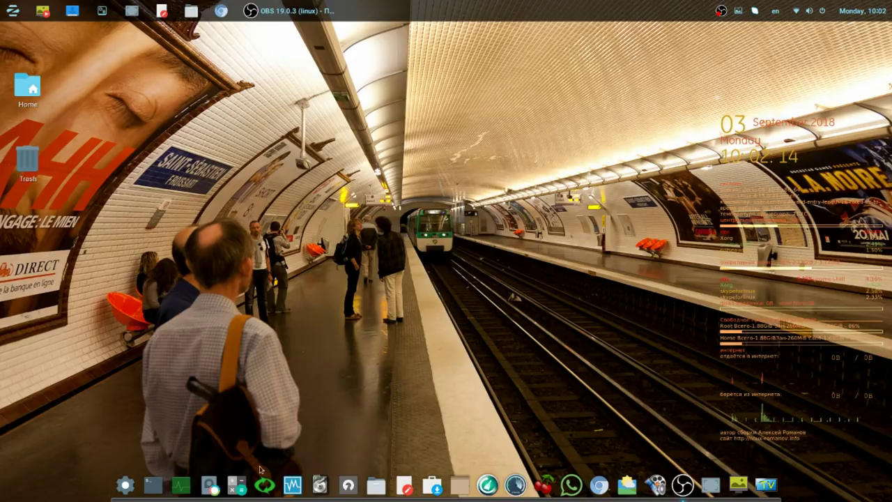
- Open GParted with the account password, check partitions /dev/sda11, /dev/sda12 and /dev/sda3, and close it
click(213, 489)
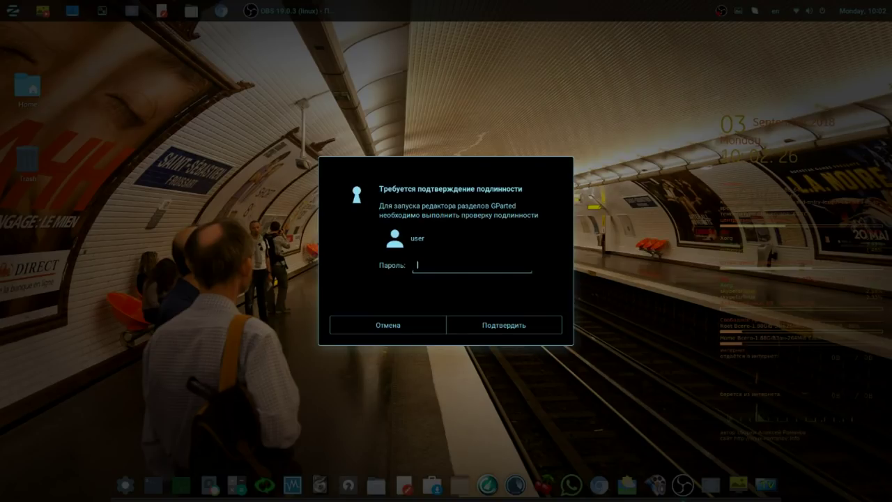
text(•)
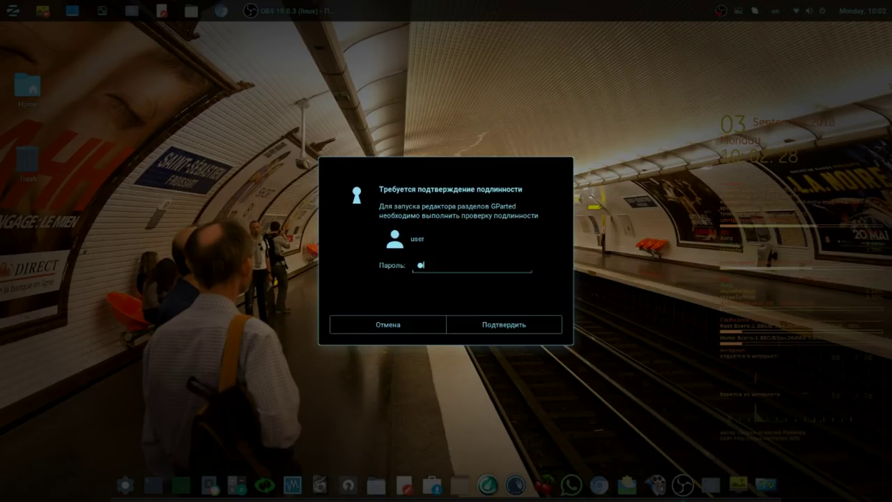
key(Return)
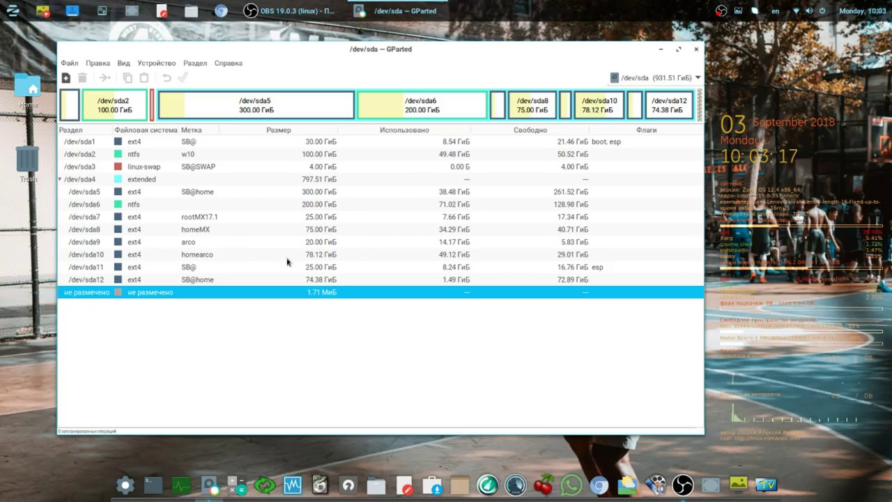
click(227, 272)
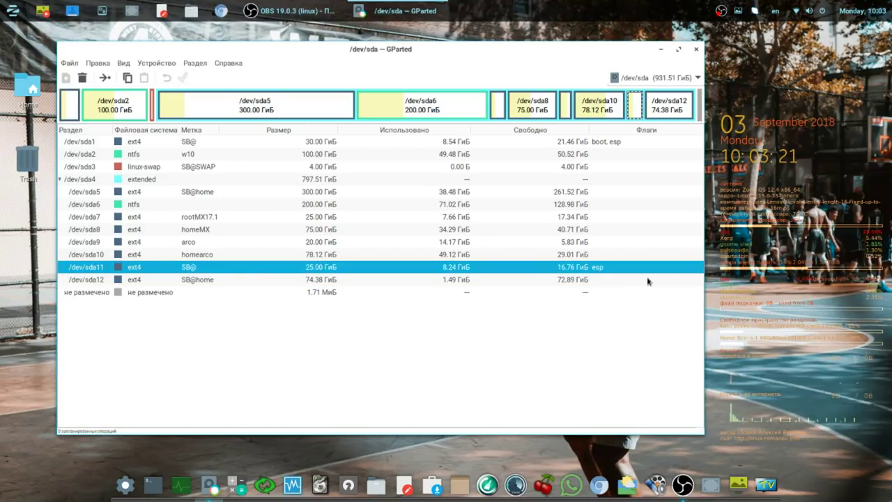
click(589, 281)
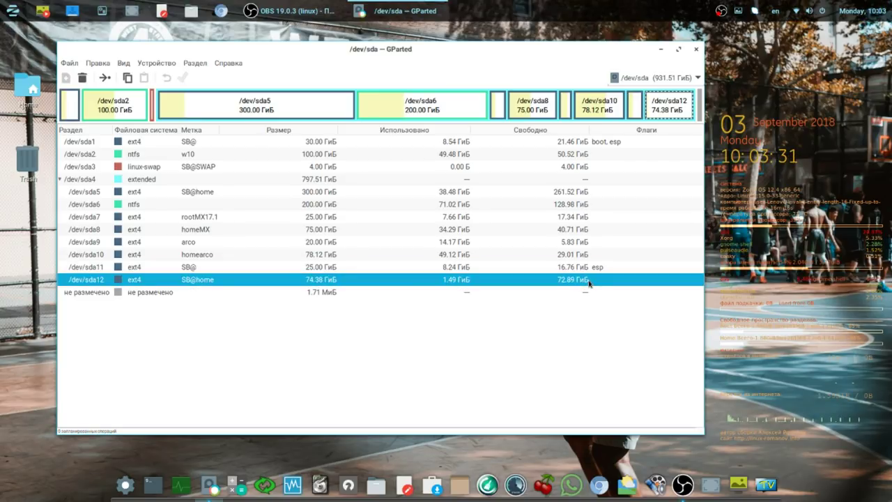
click(579, 168)
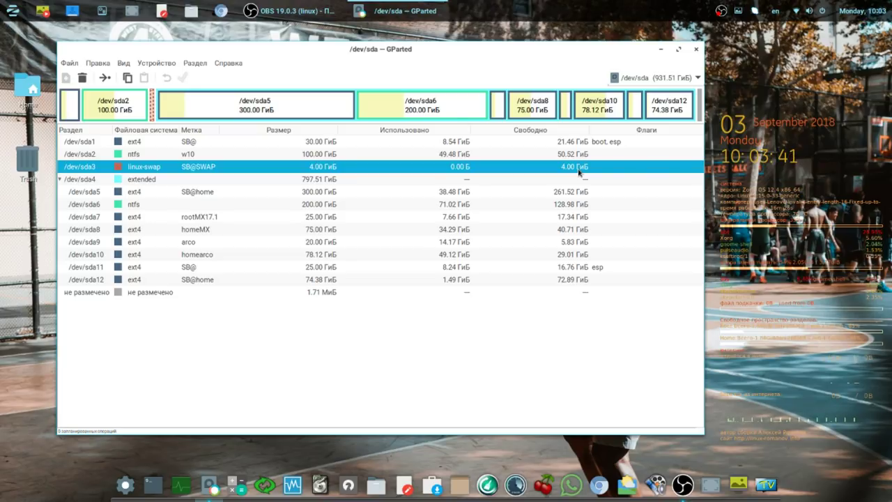
click(695, 50)
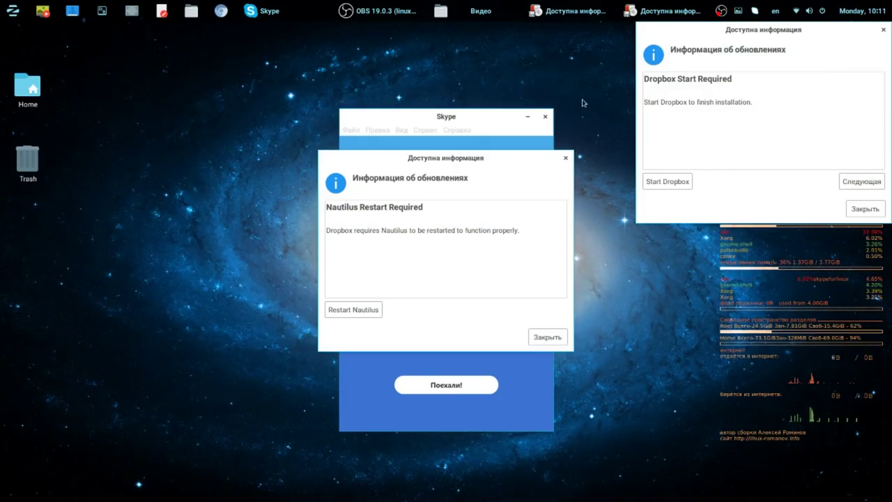
- Advance Skype's welcome screen to its sign-in page, close Skype, and dismiss the Nautilus and Dropbox update notices
drag(509, 117, 246, 75)
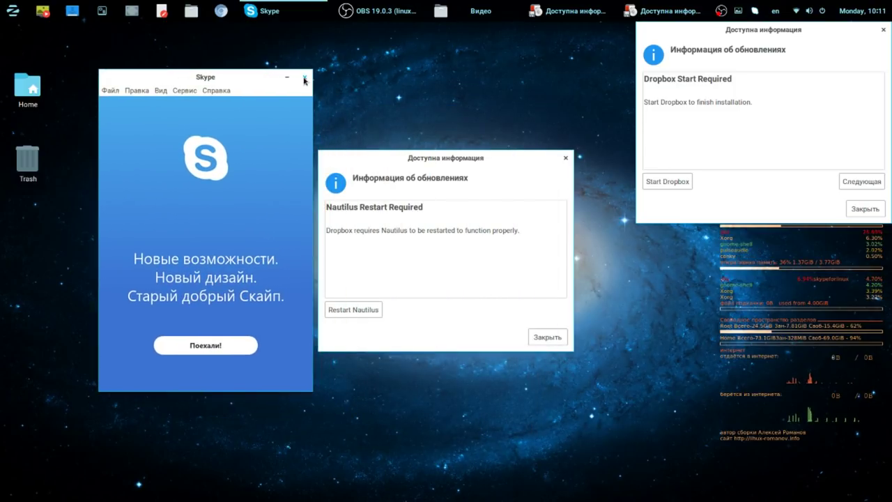
click(220, 346)
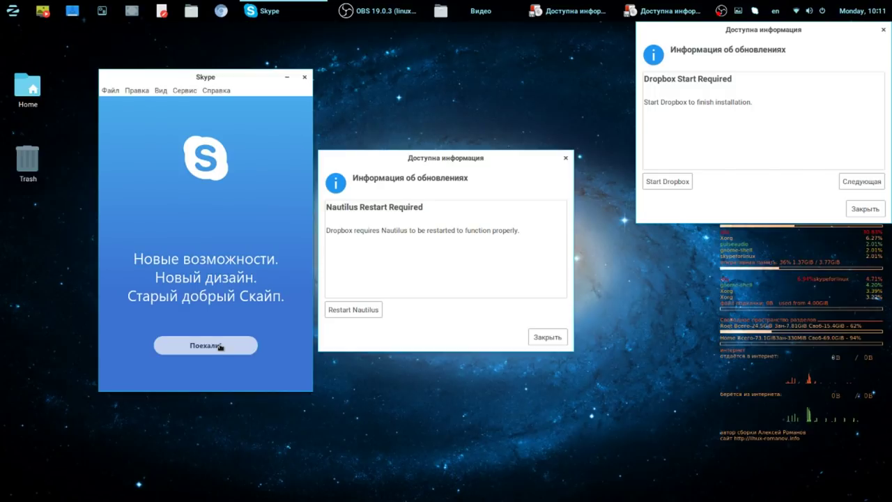
click(220, 347)
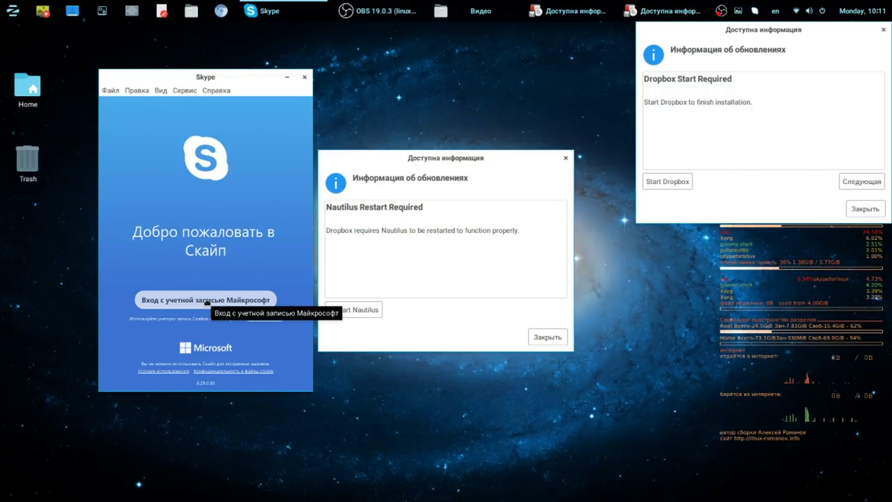
click(305, 78)
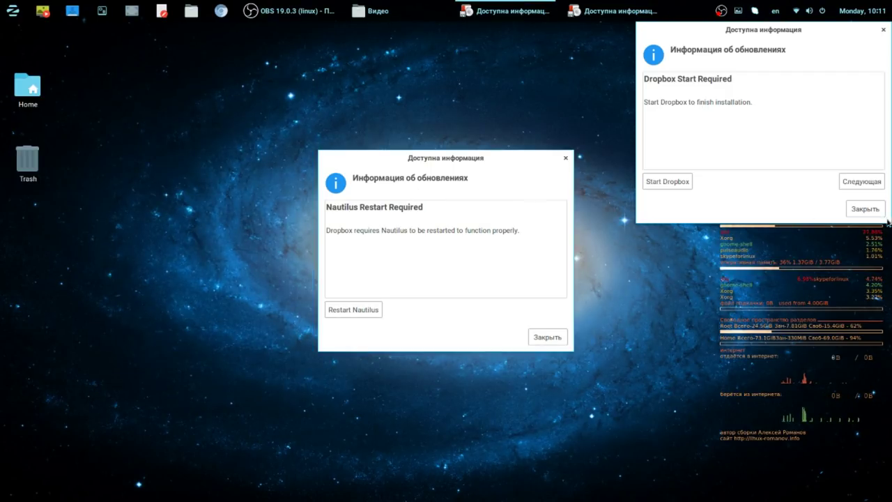
click(554, 341)
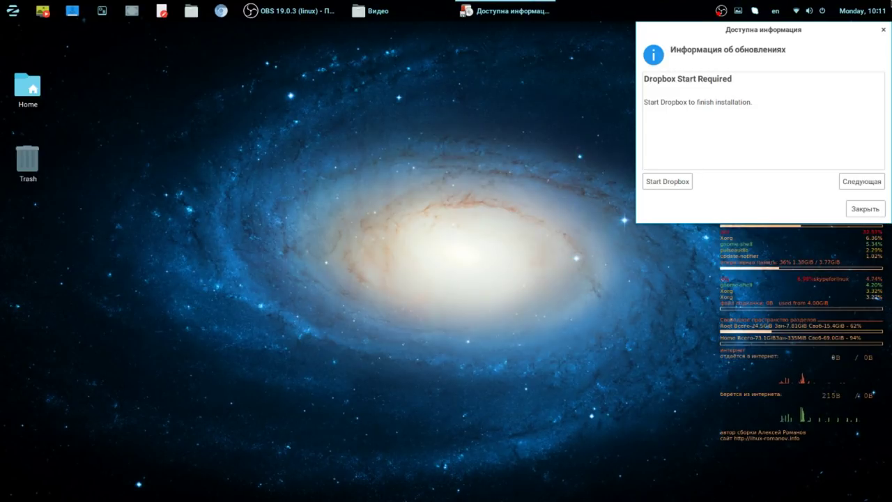
click(883, 31)
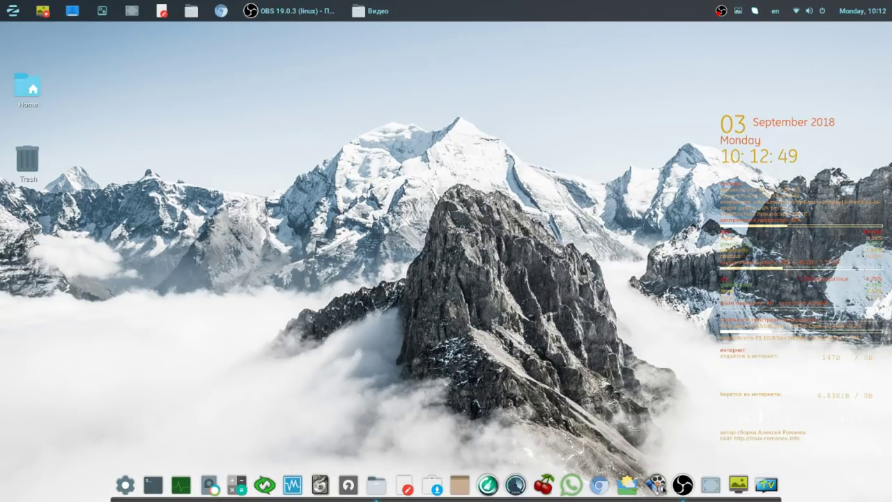
- View the weather app's location search window and close it without choosing a city
click(627, 481)
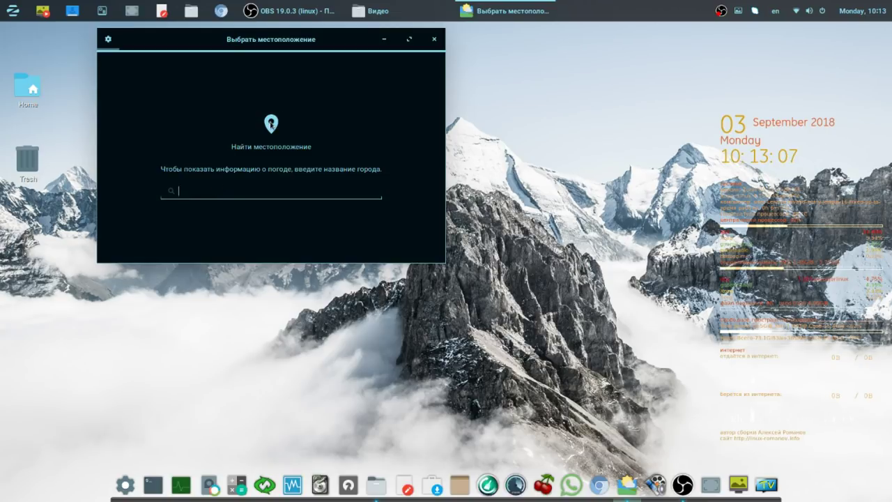
click(433, 40)
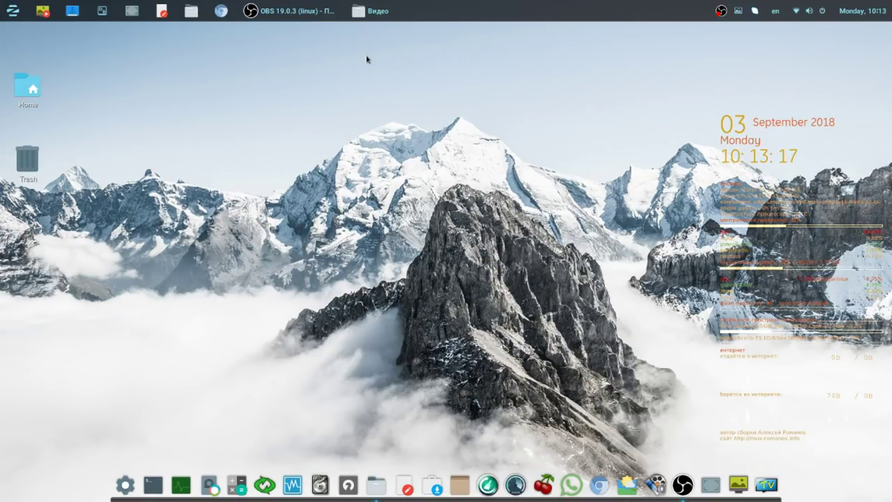
- Launch Parom.TV плеер from the Аудио и видео applications, view its channel list and broadcast, and close it
click(13, 12)
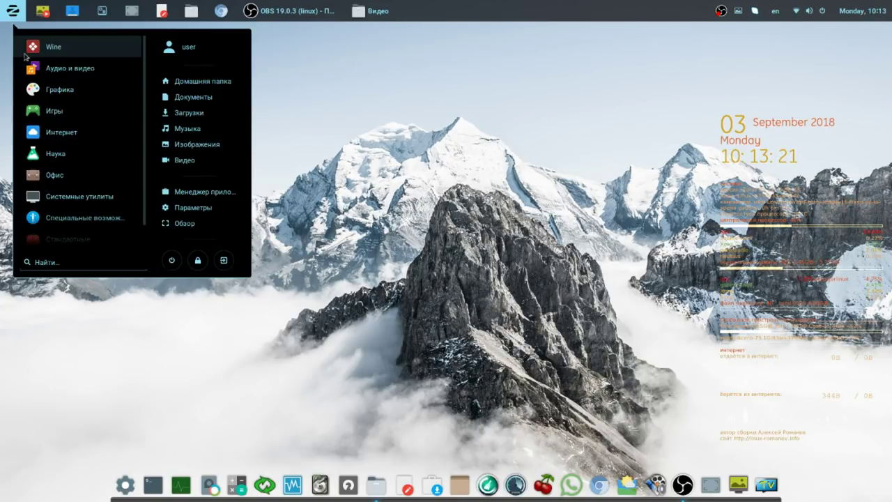
click(43, 68)
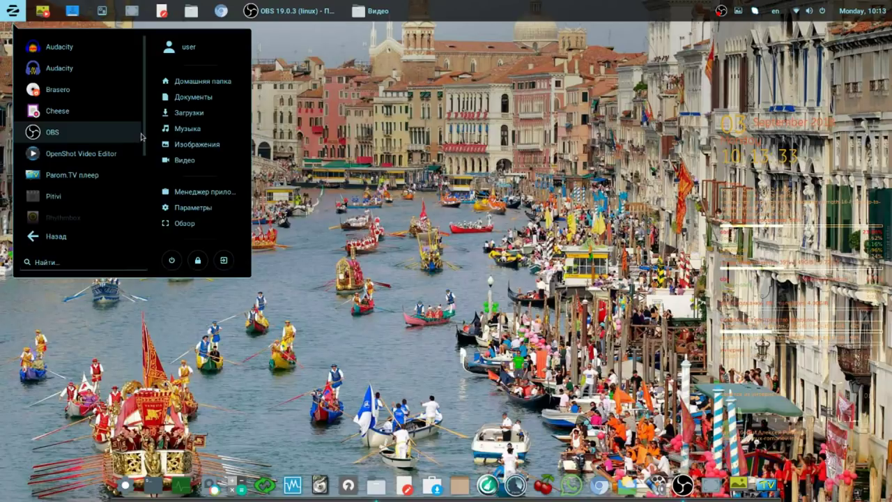
drag(146, 138, 147, 171)
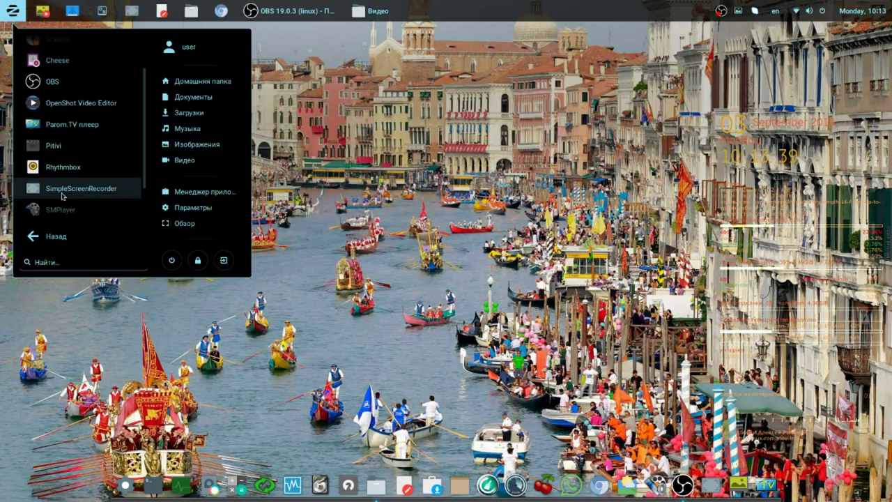
click(78, 128)
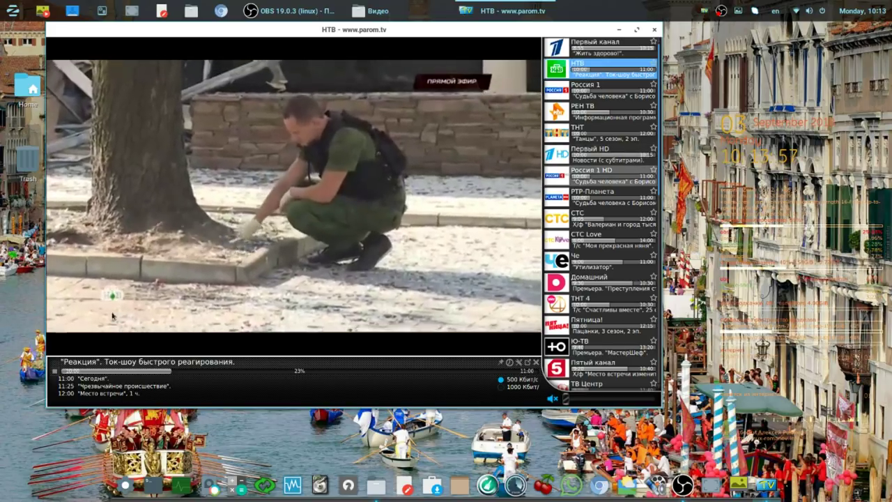
click(655, 30)
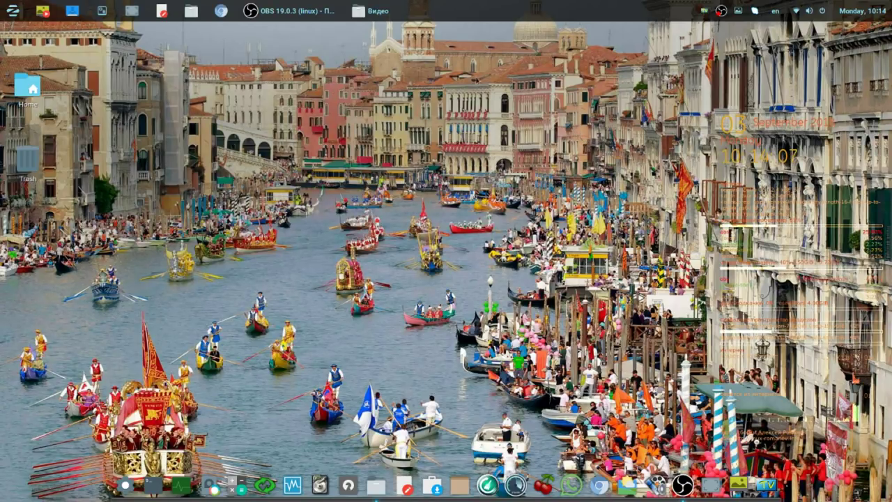
- Look through the whole list of Аудио и видео applications down to Медиаплеер VLC and return to the categories
click(19, 13)
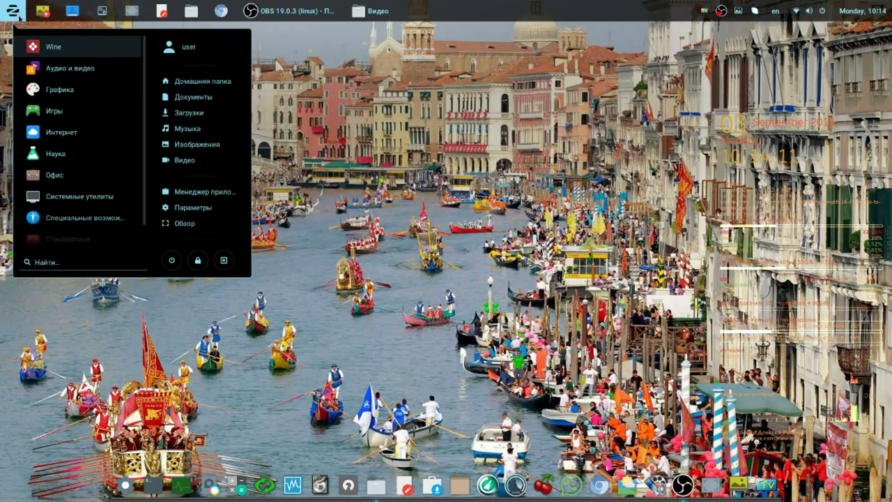
click(55, 71)
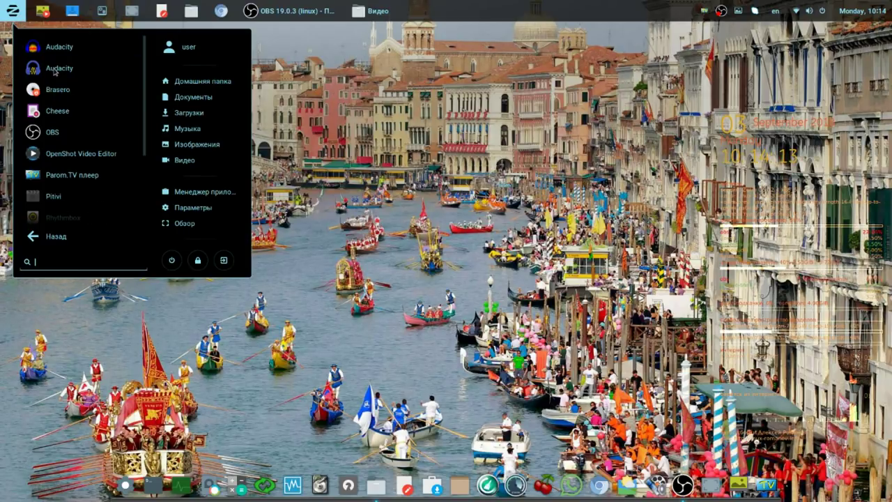
scroll(104, 89, down, 1)
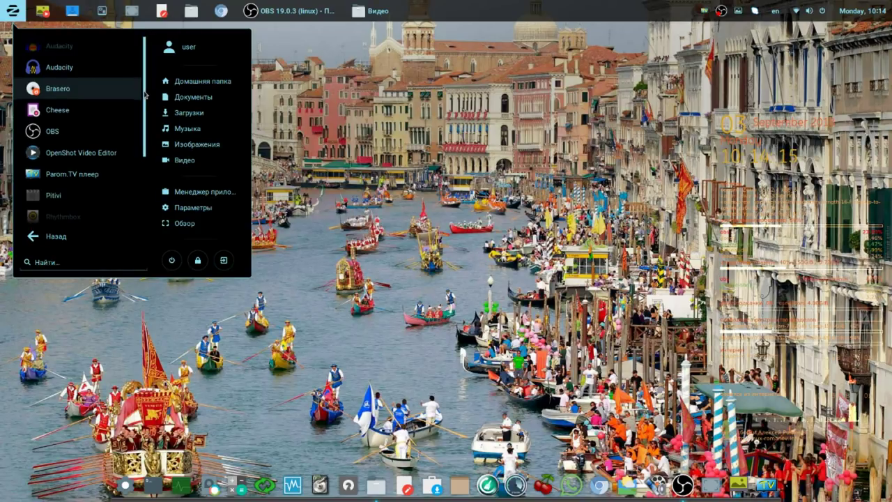
scroll(145, 94, down, 1)
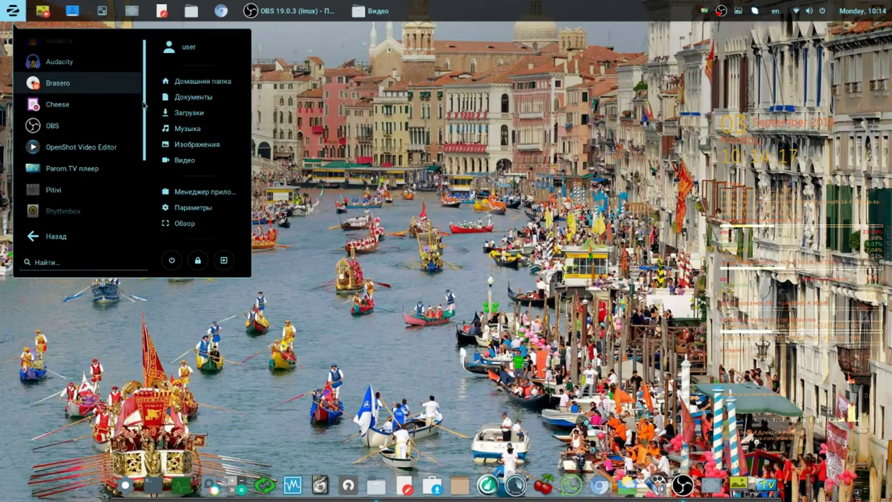
scroll(144, 104, down, 3)
scroll(145, 138, down, 2)
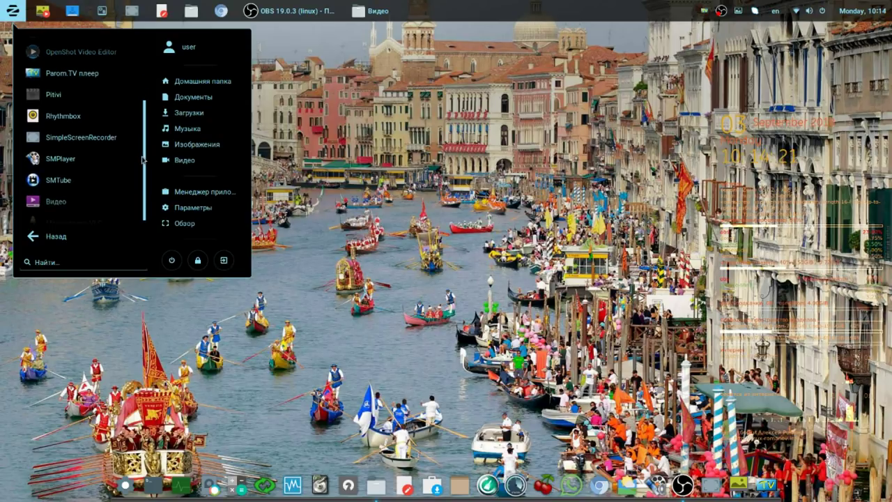
scroll(142, 160, down, 1)
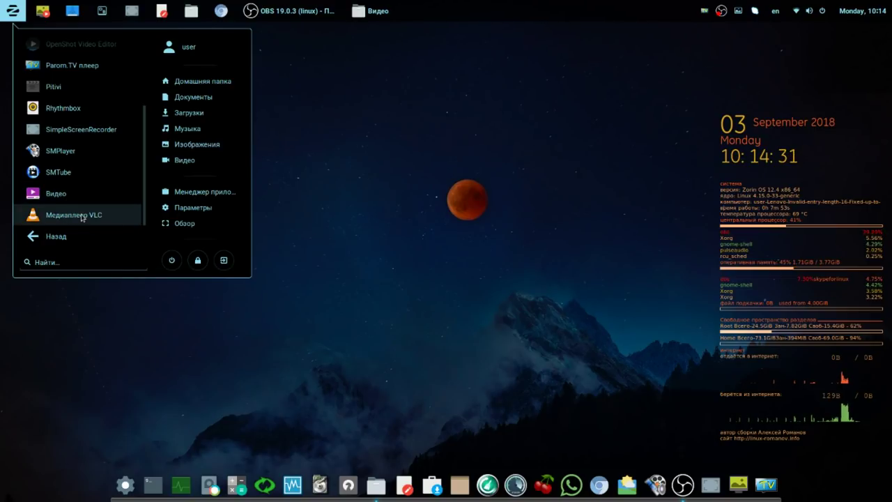
click(39, 240)
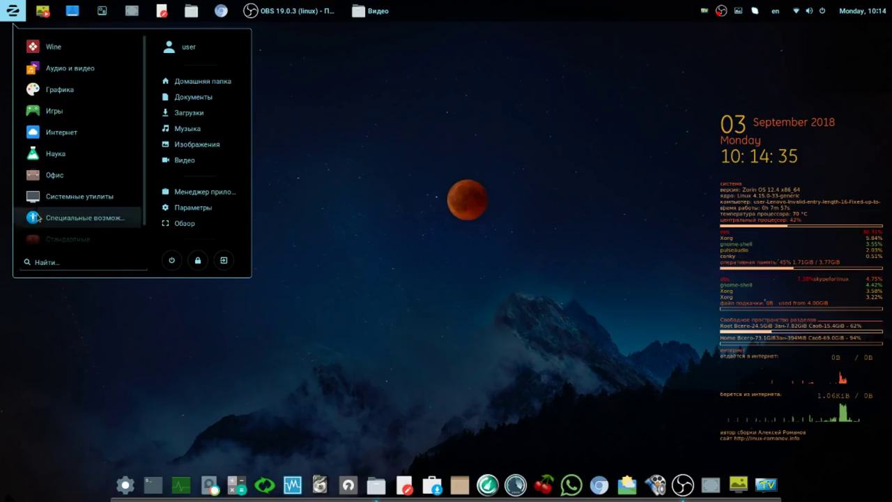
- Open LibreOffice 6.1 Calc from the Офис applications, check for LibreOffice updates, and close the program
click(55, 175)
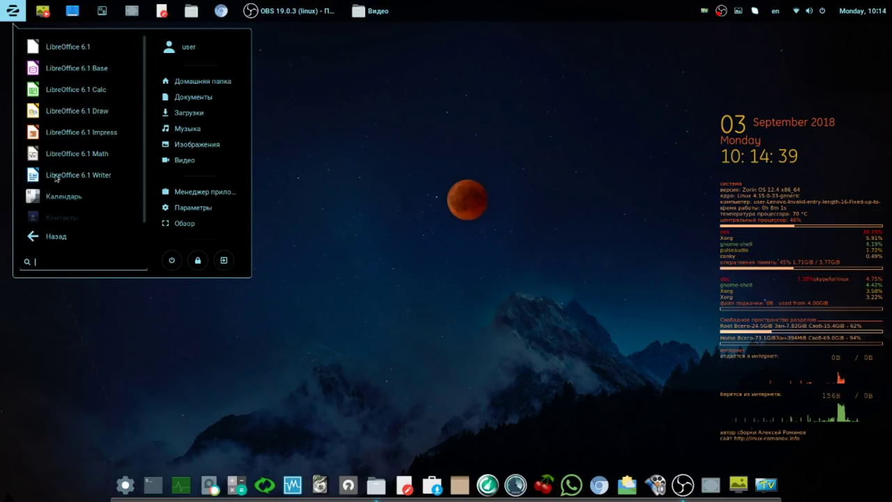
click(57, 91)
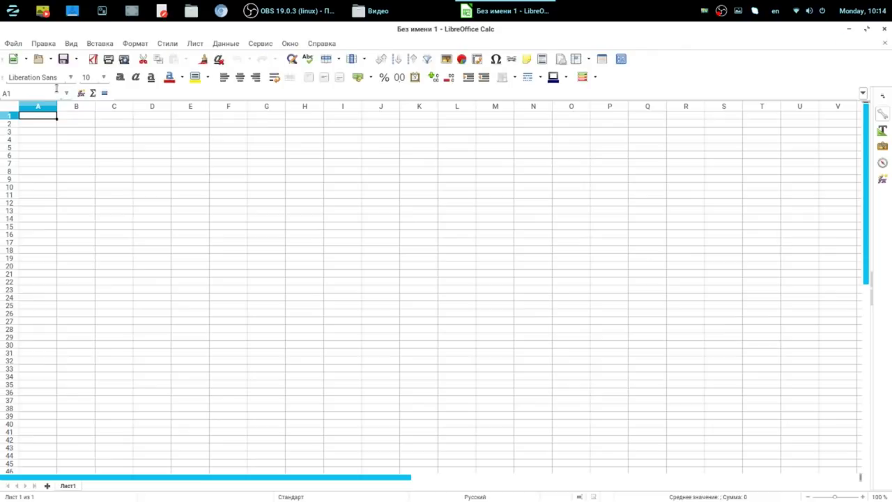
click(321, 44)
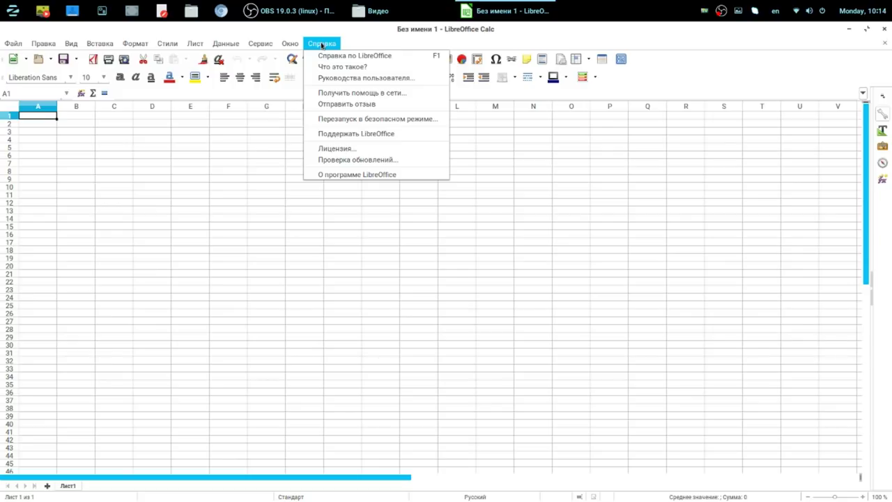
click(359, 160)
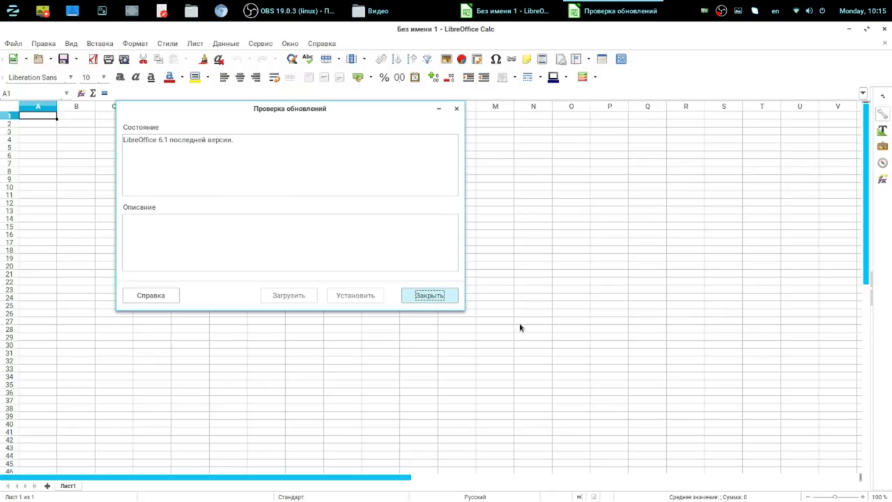
click(432, 300)
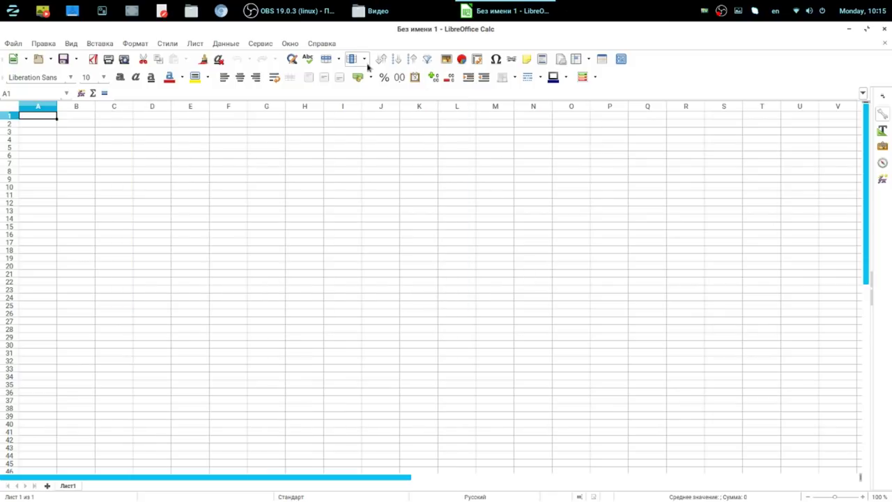
click(883, 29)
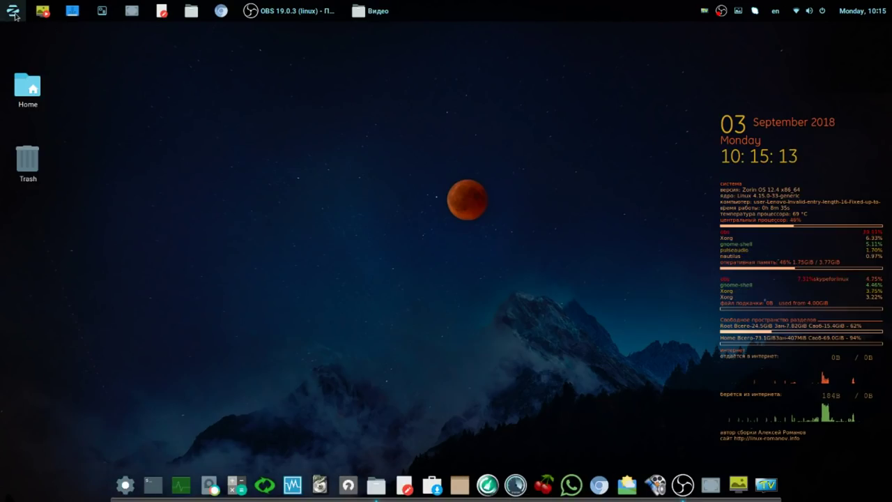
- Open LibreOffice 6.1 Writer from the Офис applications, view the blank document, and close it
click(14, 12)
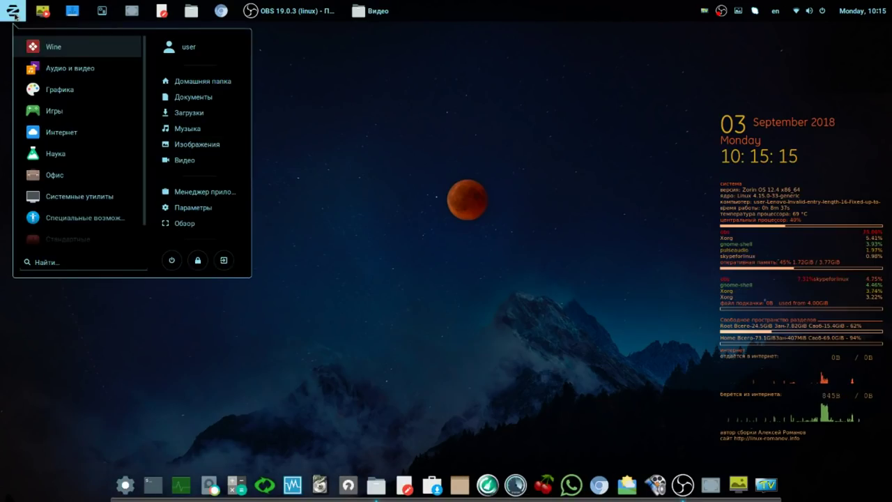
click(69, 180)
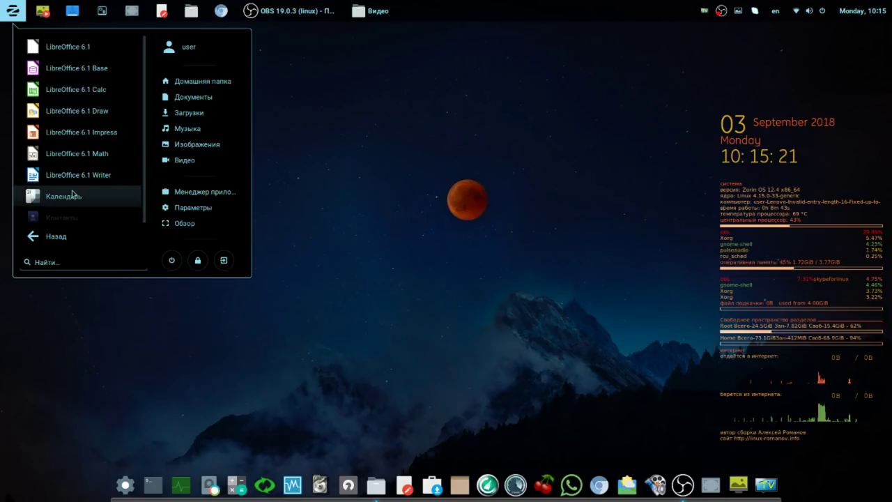
click(76, 175)
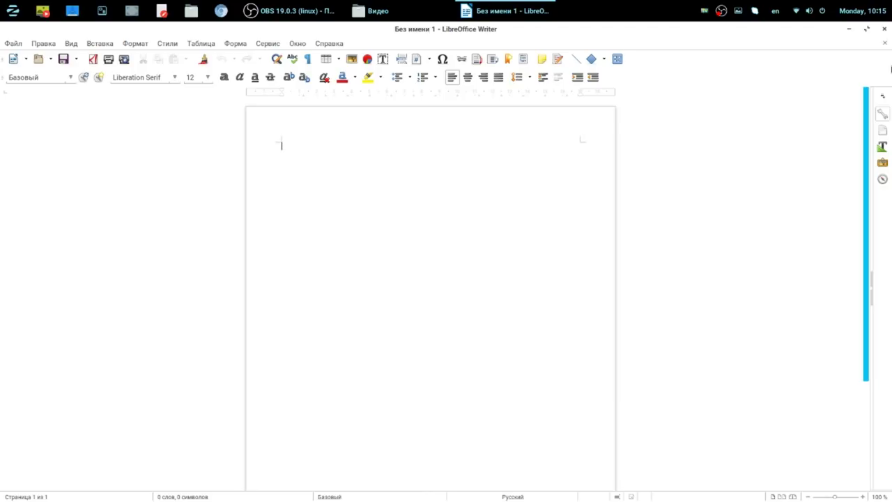
click(886, 33)
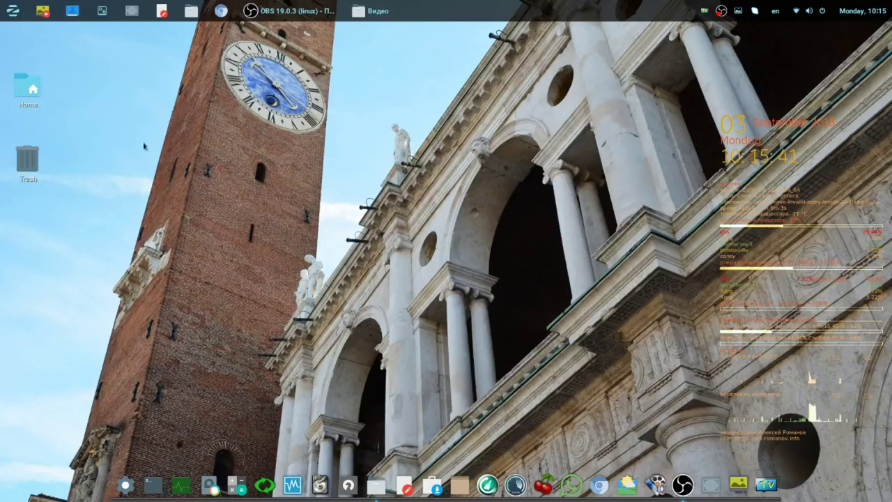
- Look through the installed applications in the Игры category and return to the category list
click(15, 14)
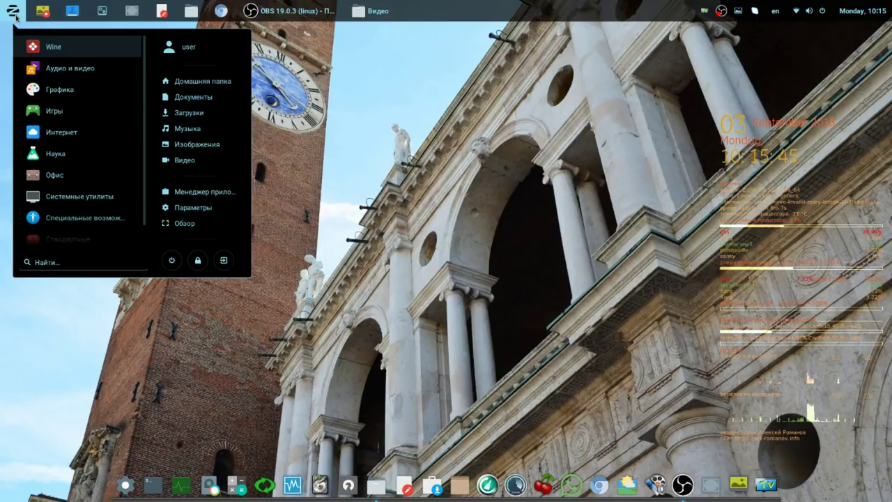
click(54, 111)
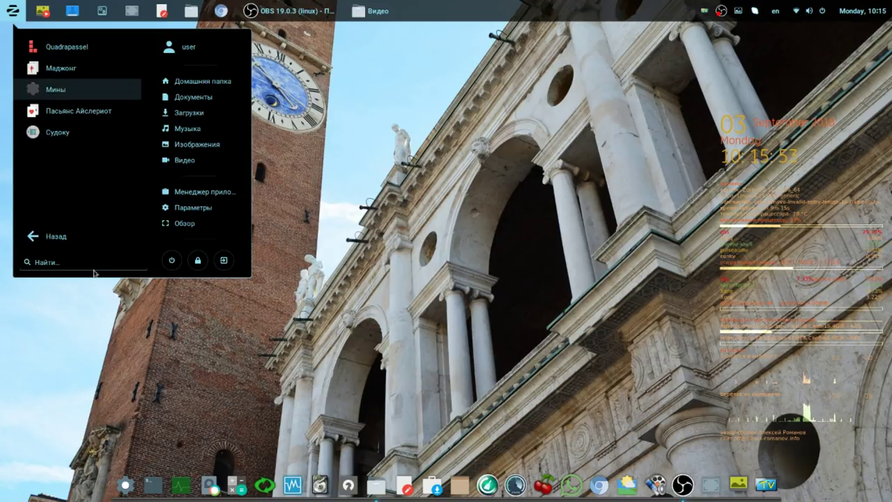
click(49, 239)
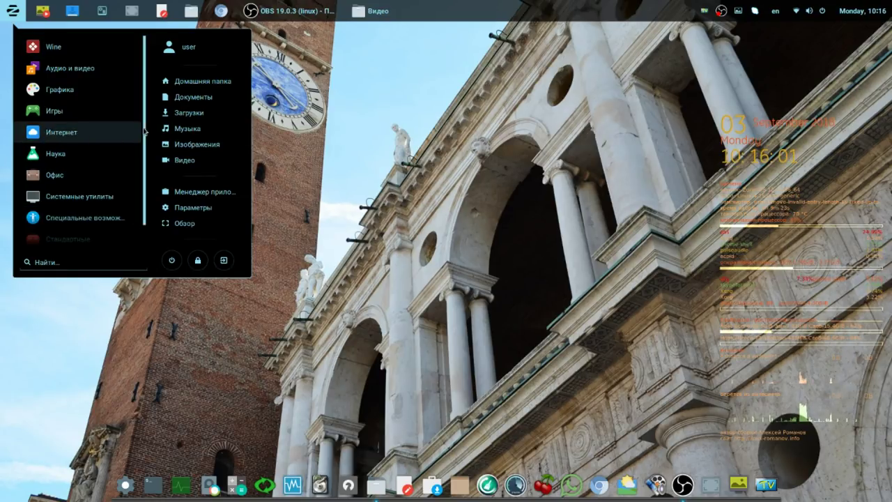
scroll(146, 131, down, 1)
scroll(146, 131, down, 1)
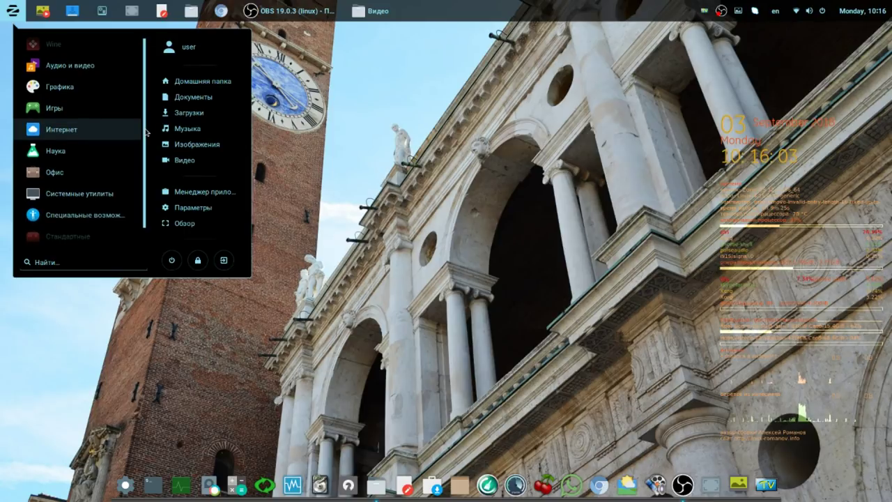
scroll(147, 131, up, 1)
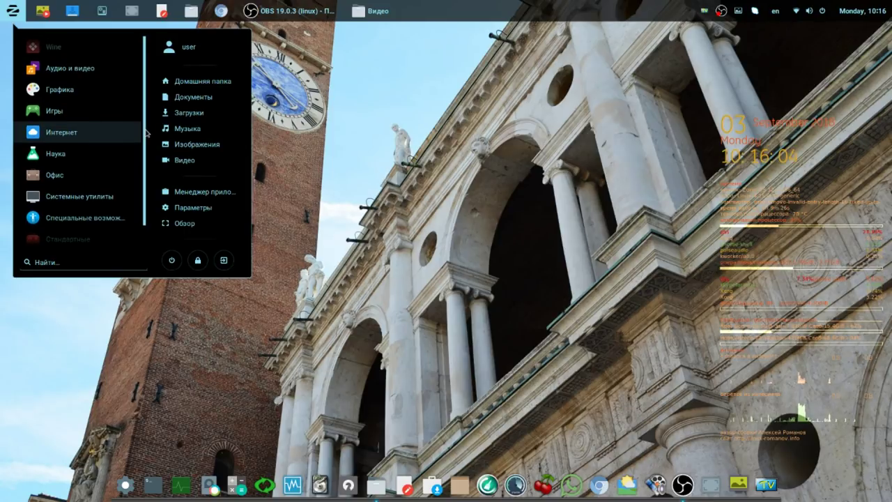
- Look through the Интернет applications and launch TeamViewer 13
click(89, 137)
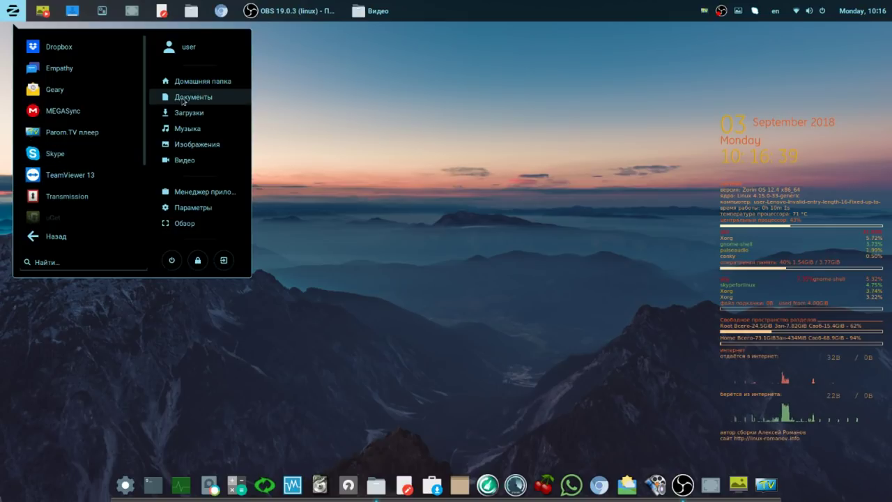
scroll(146, 115, down, 3)
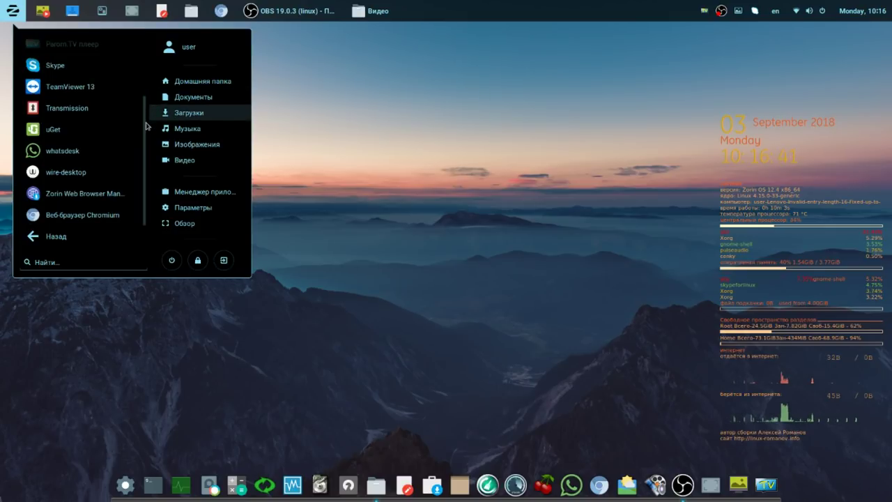
click(70, 88)
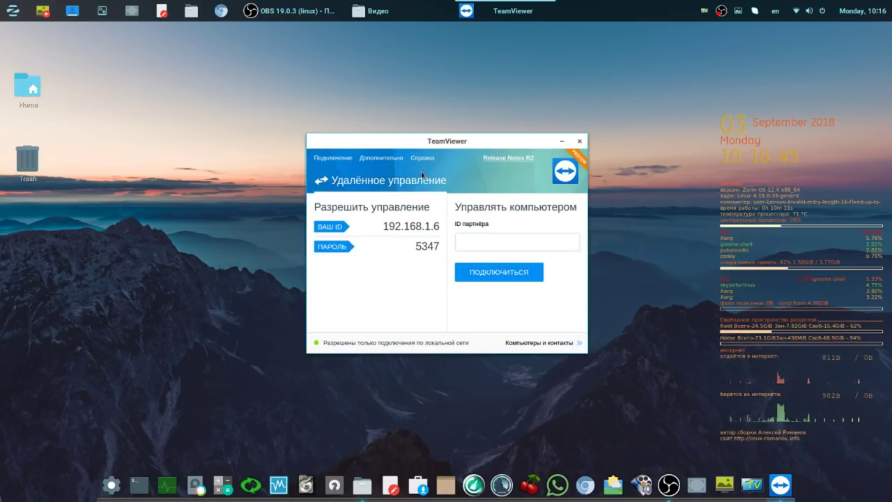
- View TeamViewer's Основное options and close the options dialog without changing anything
click(381, 158)
click(382, 159)
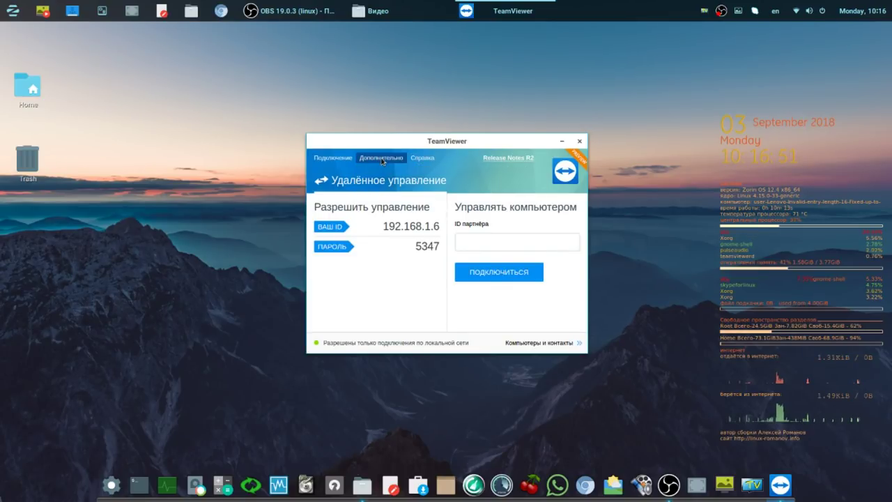
click(382, 159)
click(380, 171)
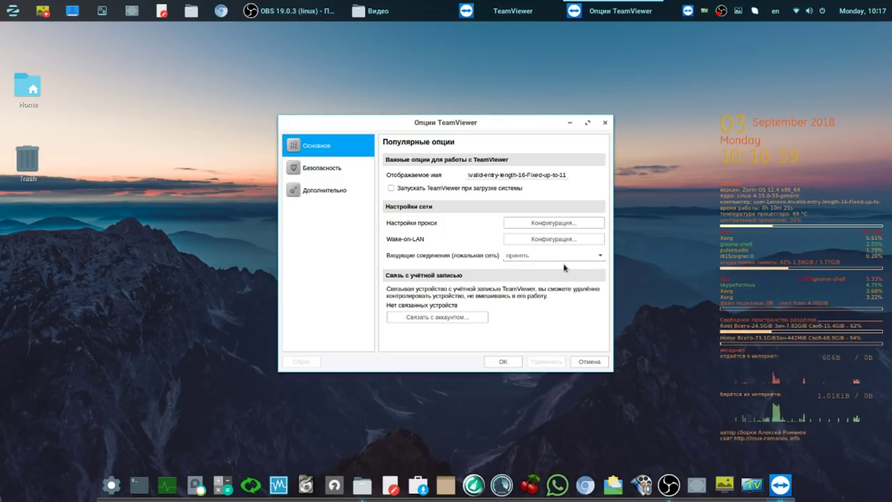
click(605, 122)
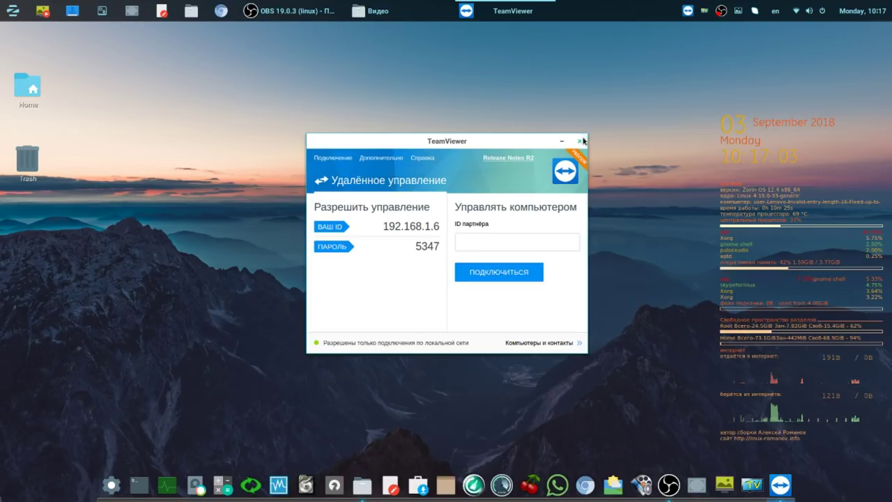
- Close the TeamViewer window and quit TeamViewer completely, enabling "Больше не показывать данный диалог" in the exit confirmation
click(579, 141)
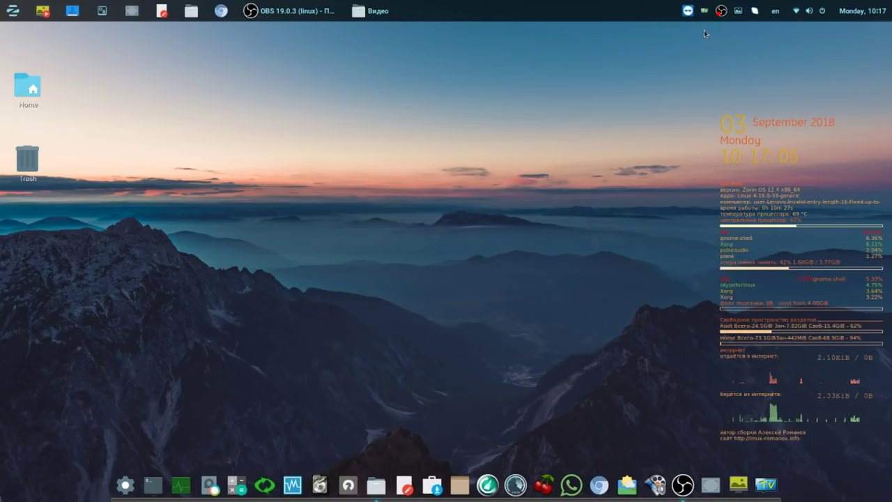
click(687, 11)
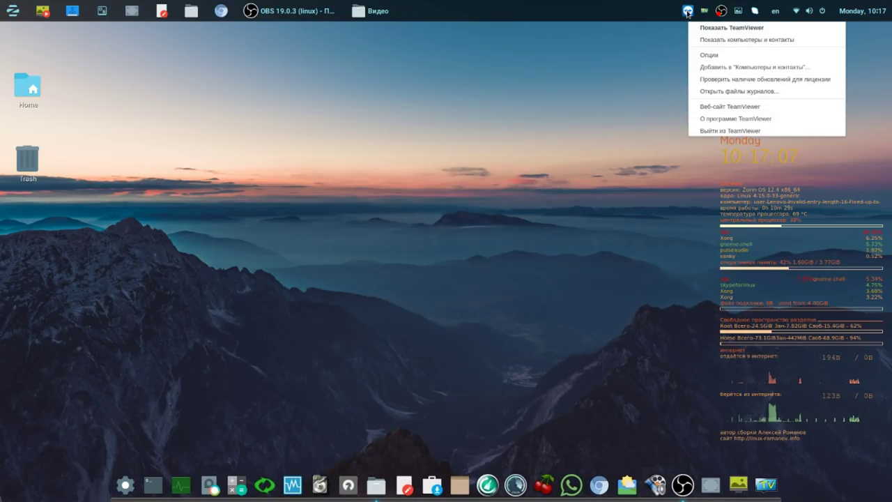
click(718, 130)
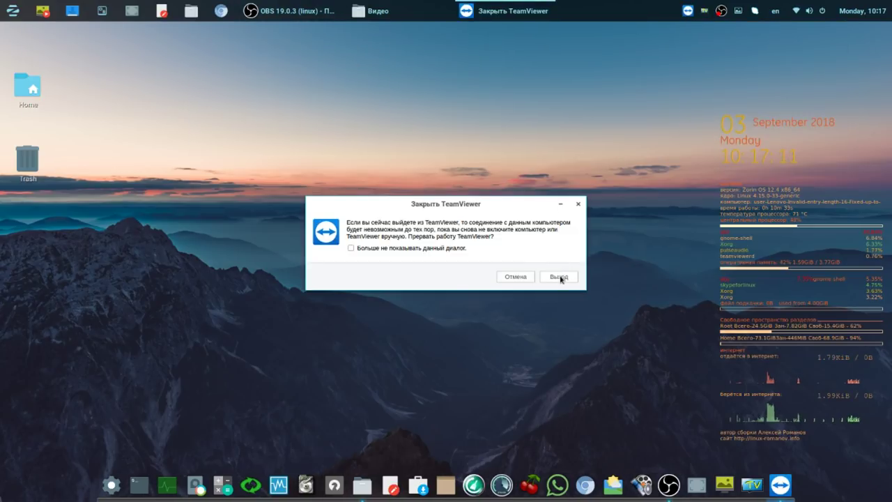
click(351, 249)
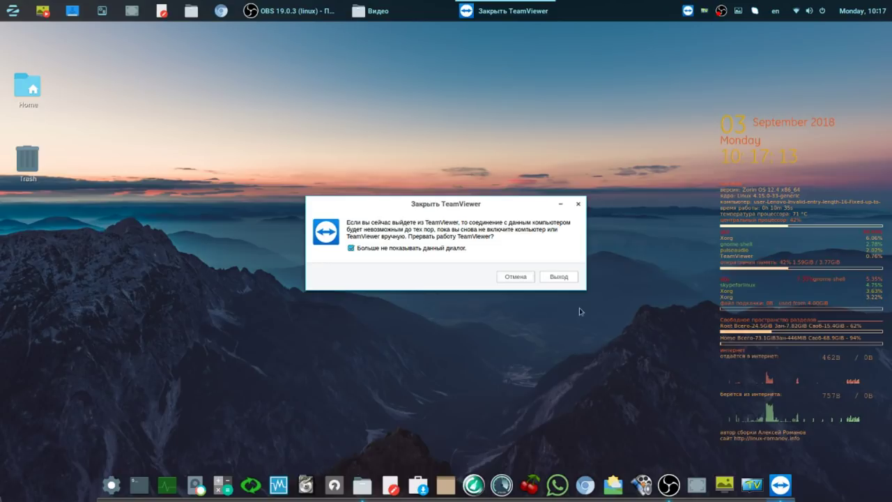
click(558, 277)
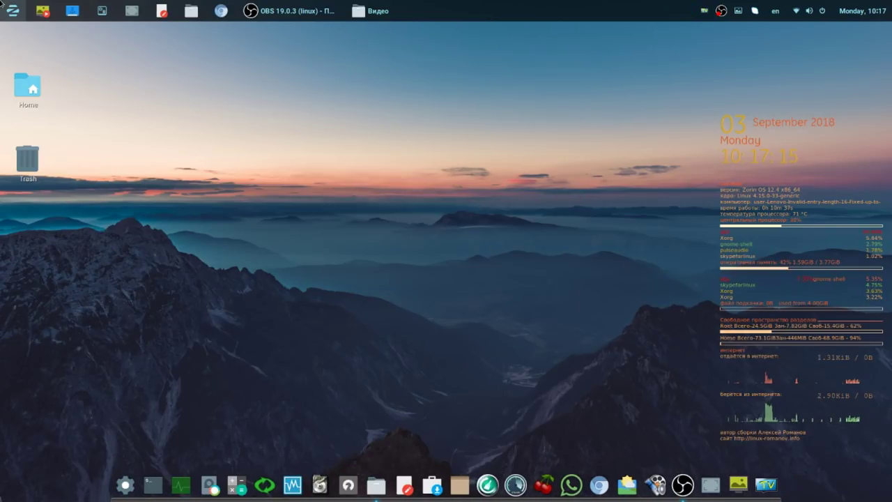
- Look through the full list of Интернет applications again, down to Веб-браузер Chromium, and return to the category list
click(17, 10)
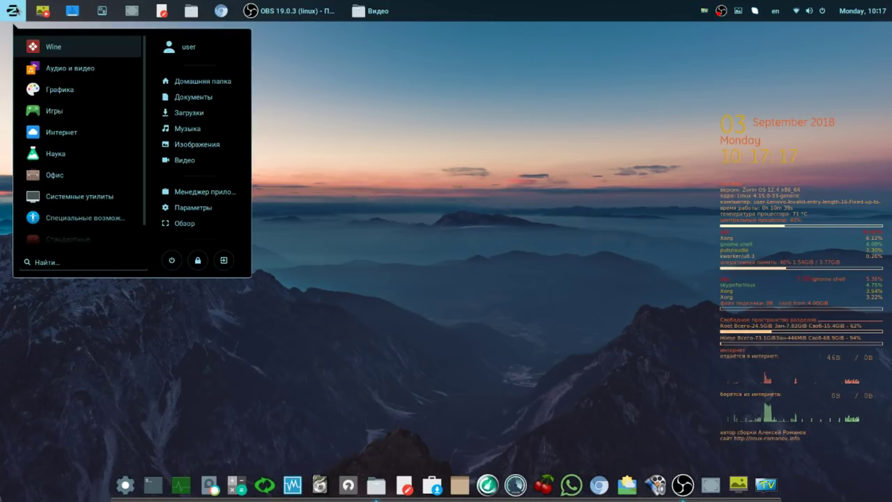
click(62, 136)
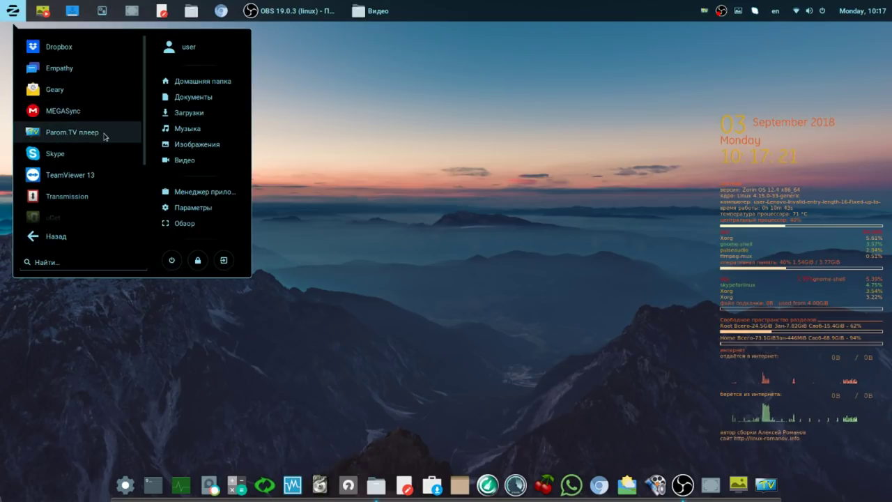
scroll(143, 125, down, 3)
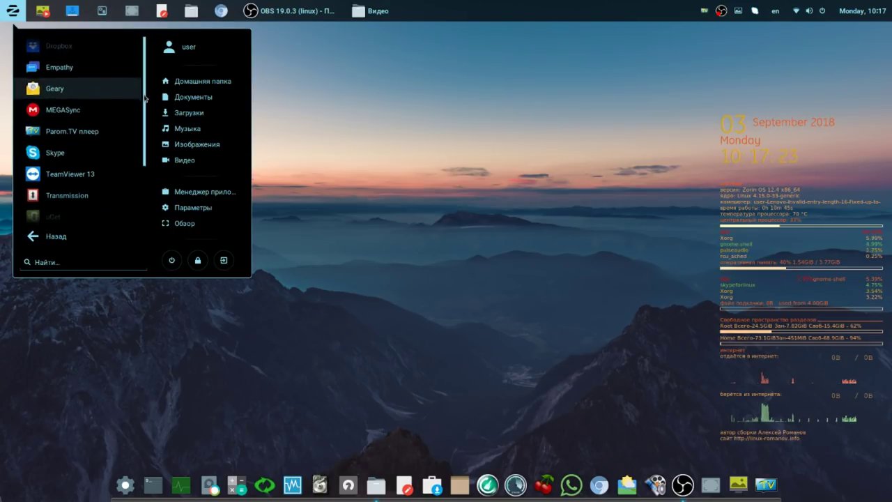
scroll(145, 132, down, 1)
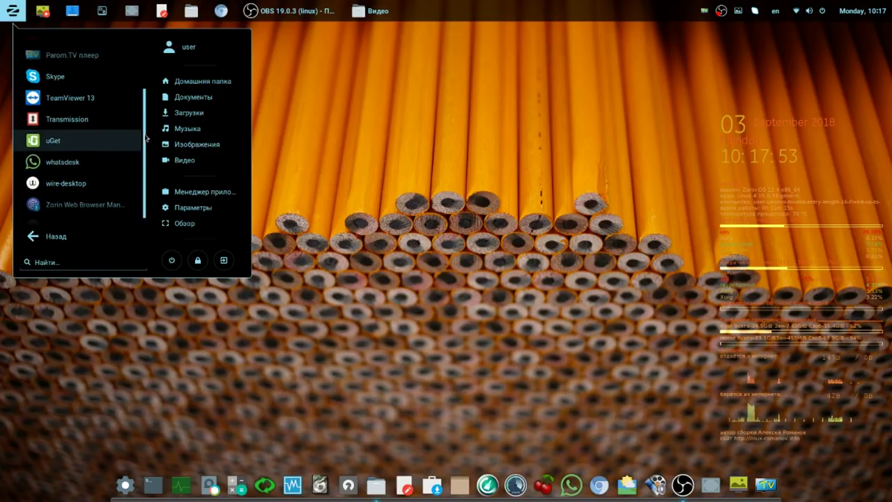
scroll(146, 137, down, 1)
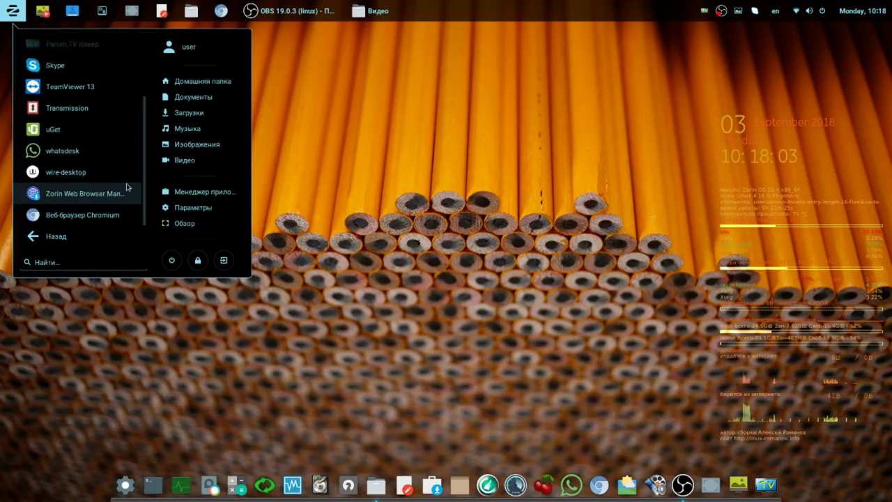
drag(144, 190, 140, 112)
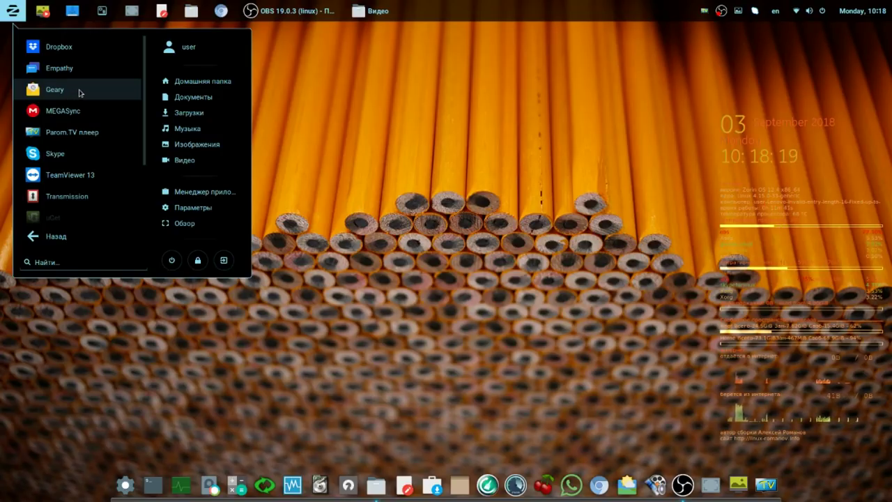
click(39, 240)
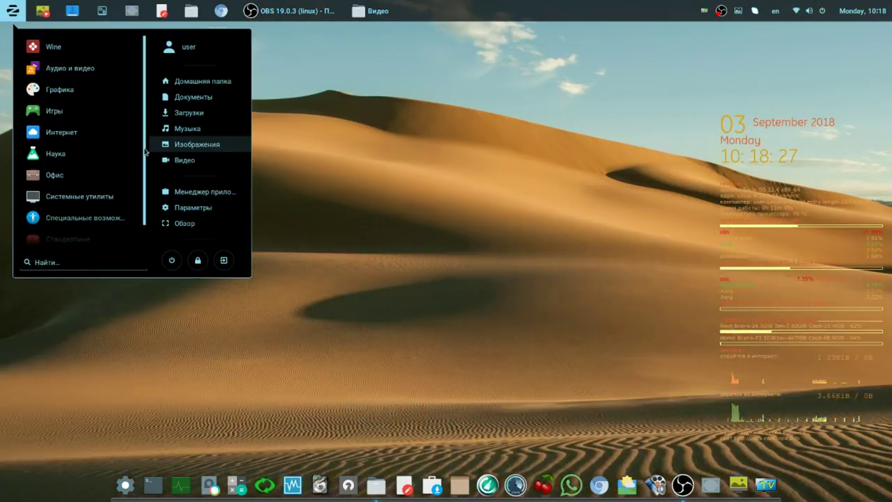
- Launch Zorin Appearance from the Системные утилиты applications and move its window towards the desktop's upper-left area
scroll(145, 167, down, 2)
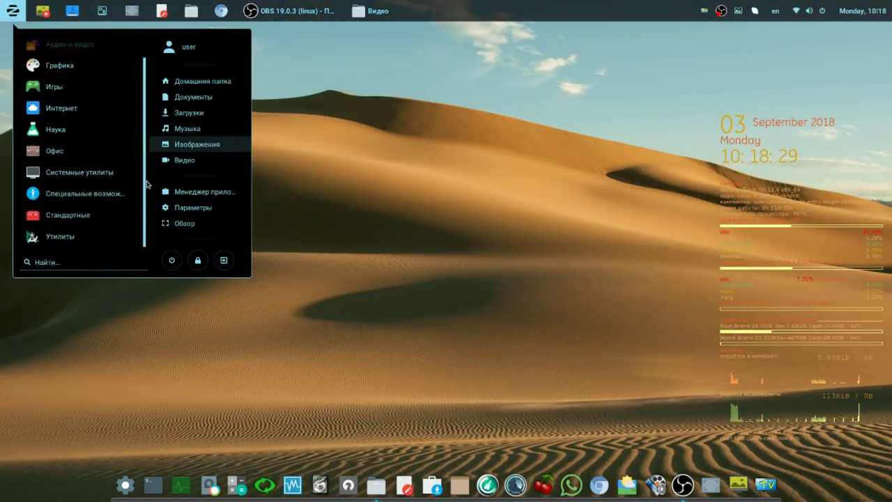
click(77, 177)
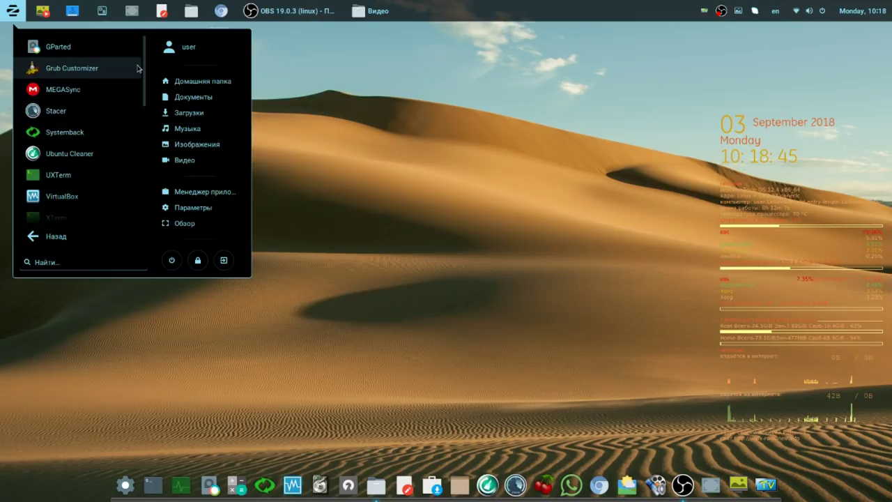
drag(144, 70, 144, 94)
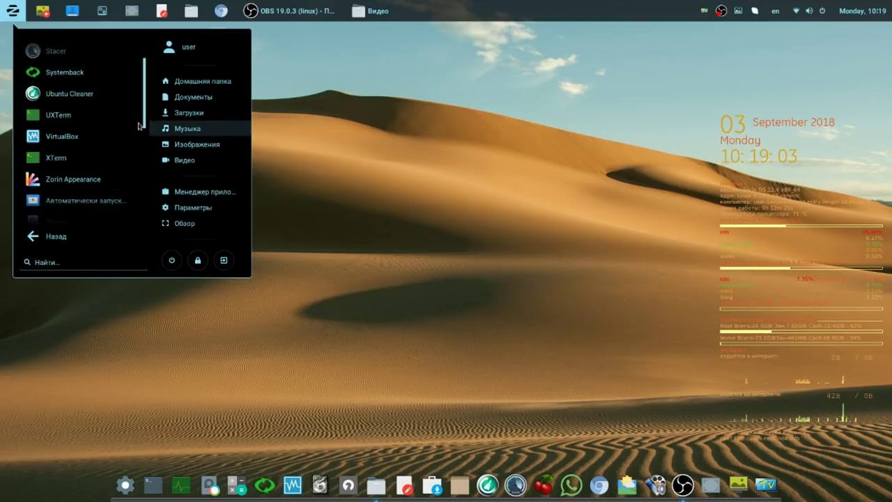
click(85, 182)
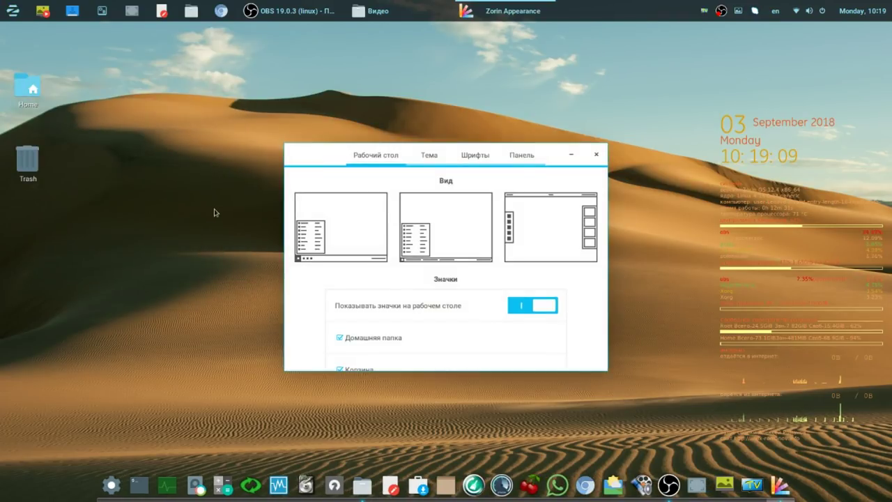
drag(345, 153, 225, 103)
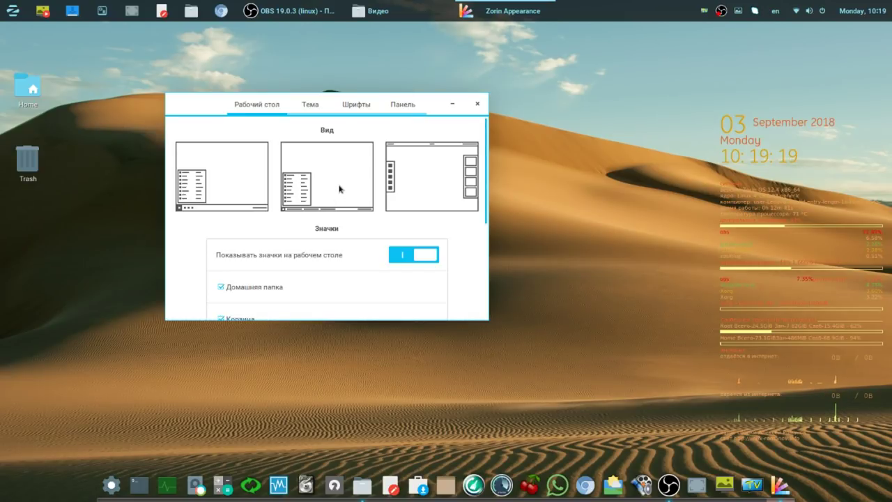
- Apply the first desktop layout under Вид in Zorin Appearance and set the panel's screen location to Сверху
click(403, 105)
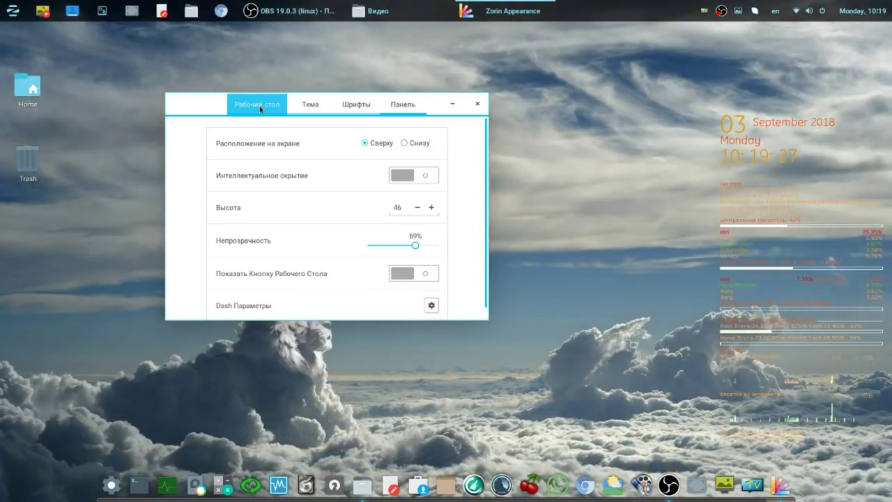
click(260, 109)
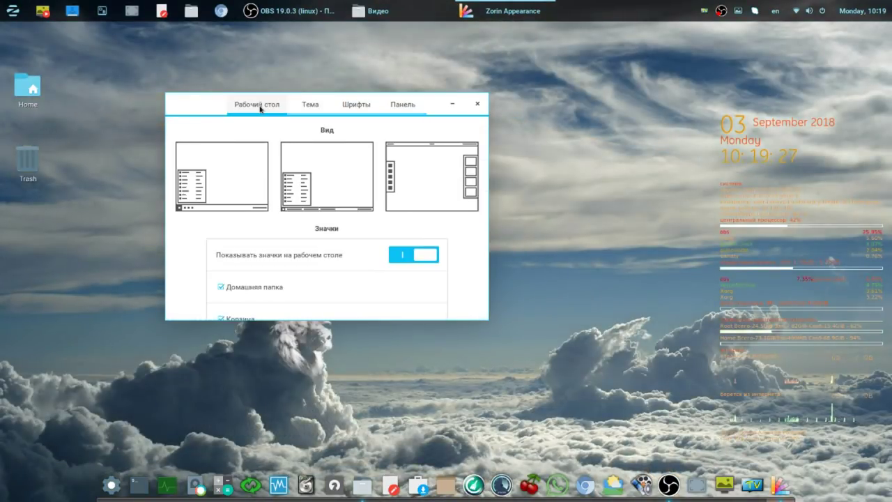
click(222, 178)
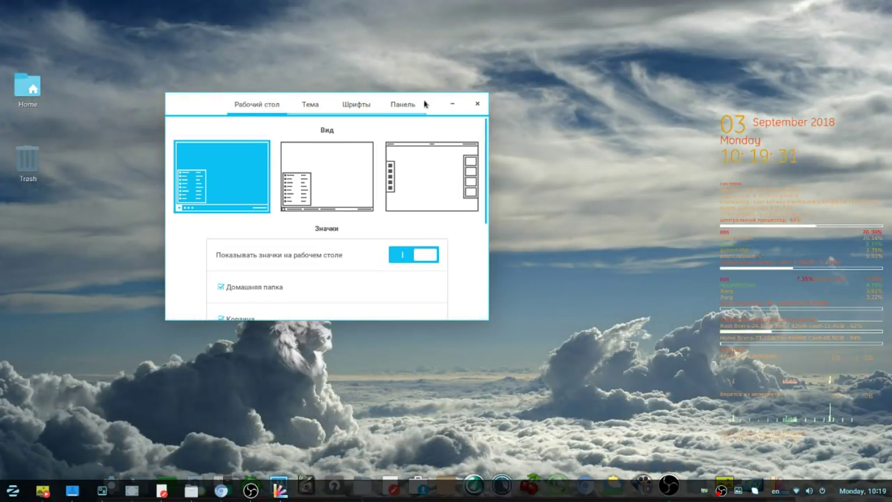
click(405, 106)
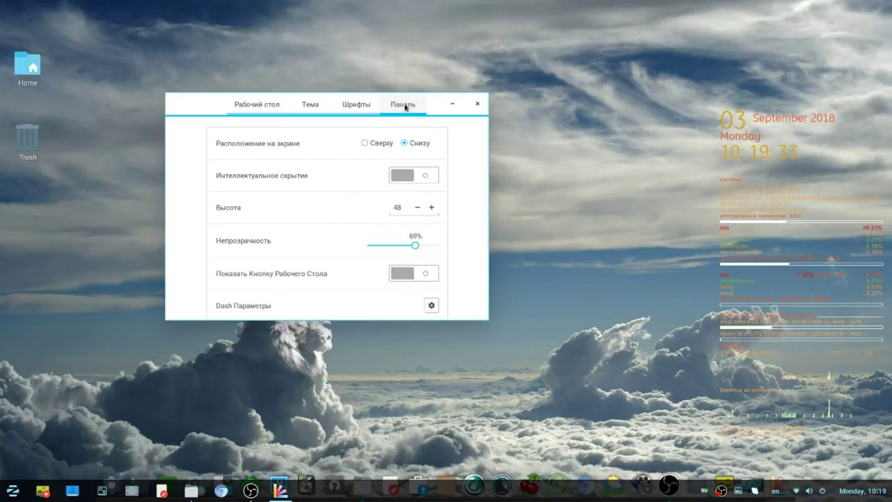
click(365, 144)
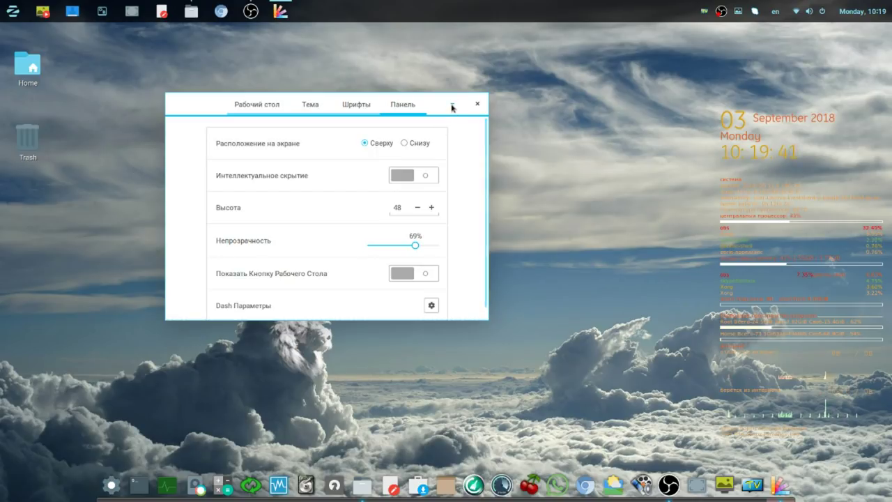
- Check the application menu in the new layout, set the panel's Непрозрачность to 0%, and close Zorin Appearance
click(14, 14)
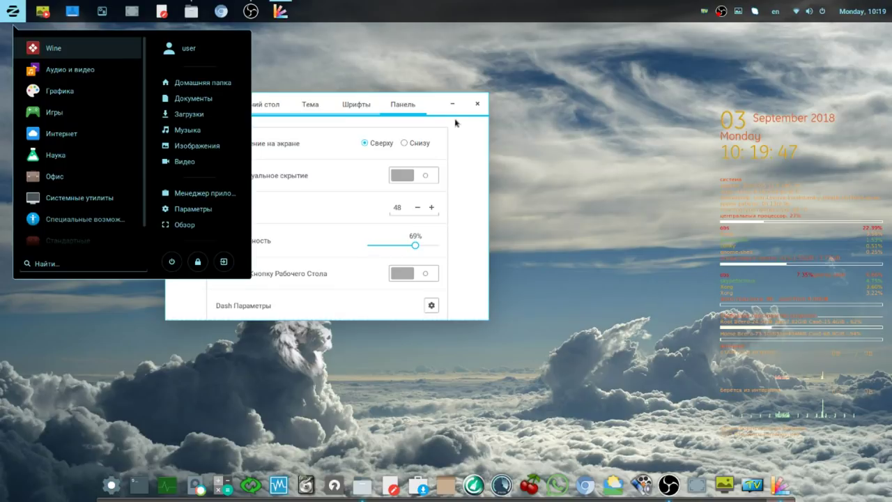
click(339, 137)
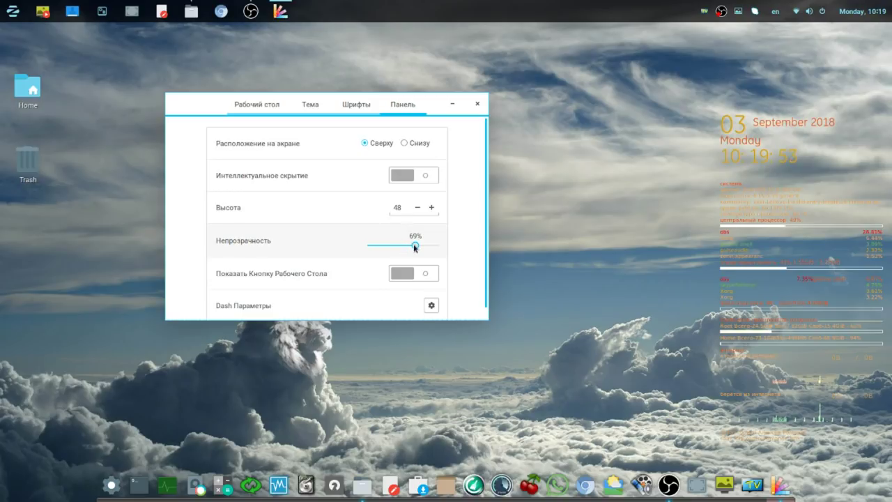
drag(415, 246, 369, 248)
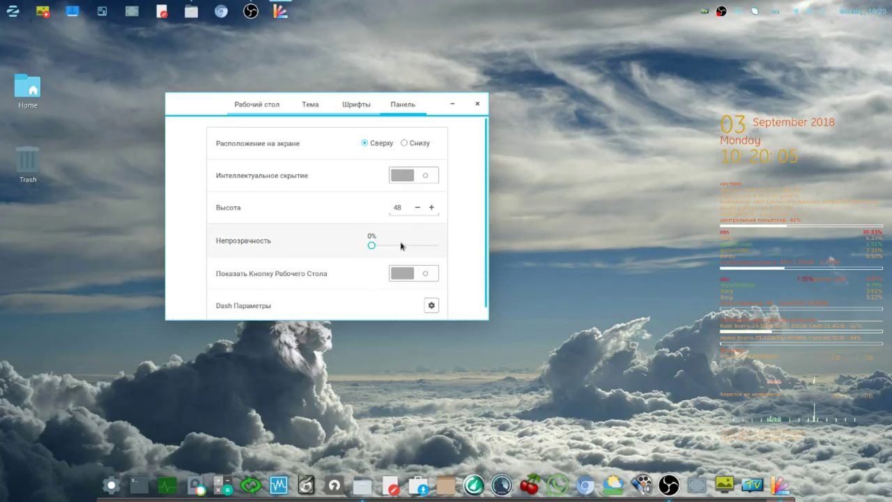
click(477, 104)
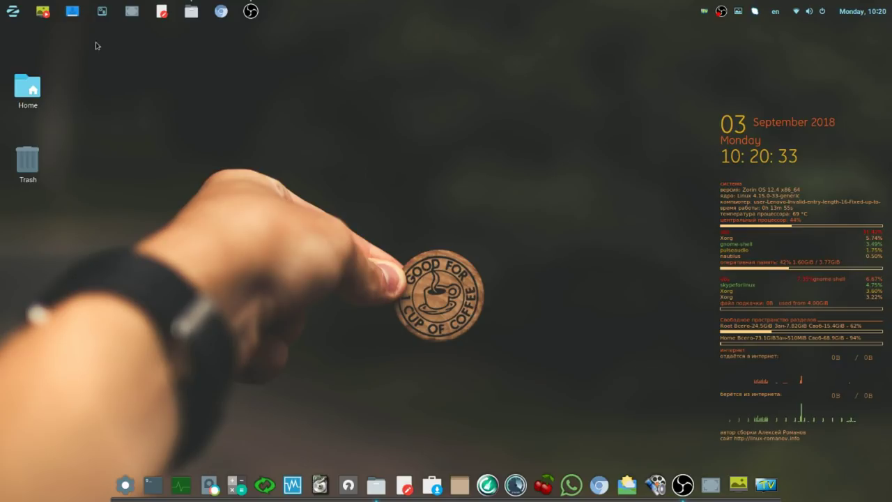
- Look through the Системные утилиты applications, review the remaining categories down to Утилиты, and close the application menu
click(13, 12)
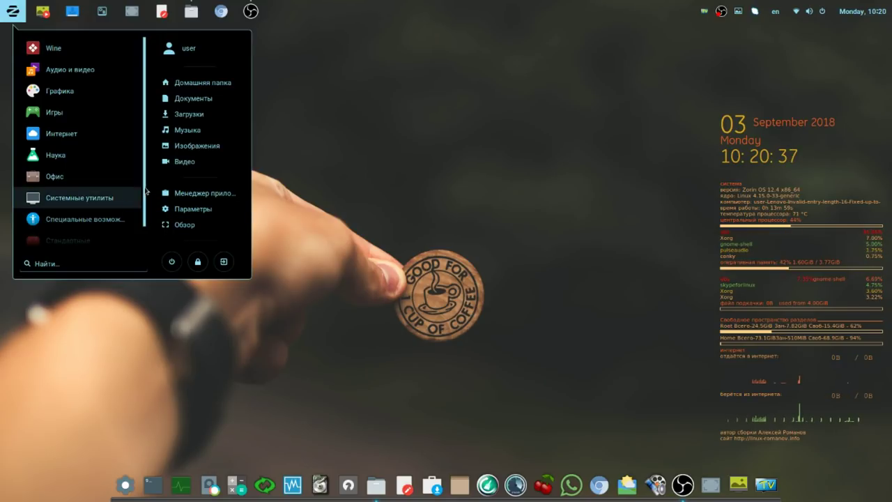
scroll(146, 190, down, 1)
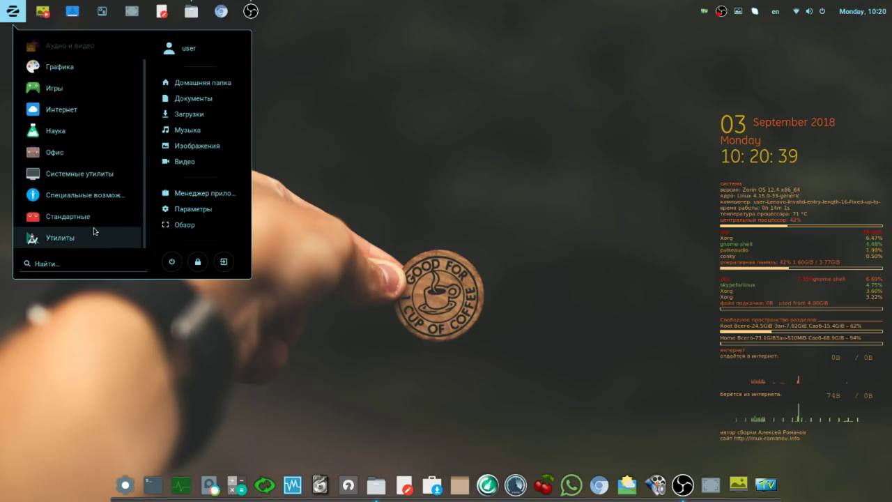
click(79, 179)
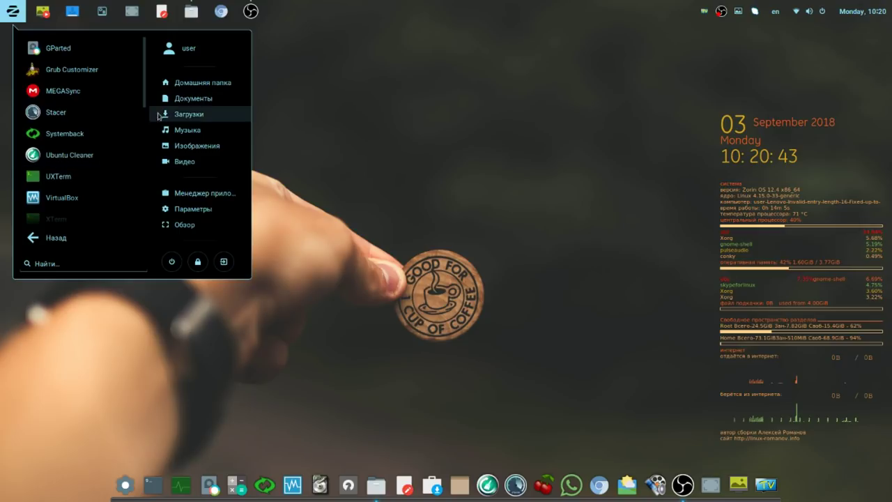
drag(146, 98, 140, 205)
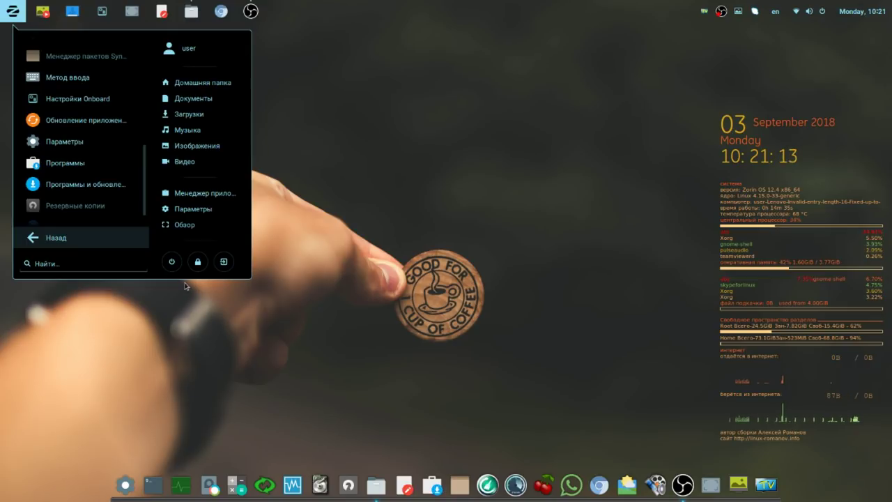
drag(145, 193, 143, 207)
scroll(142, 221, up, 3)
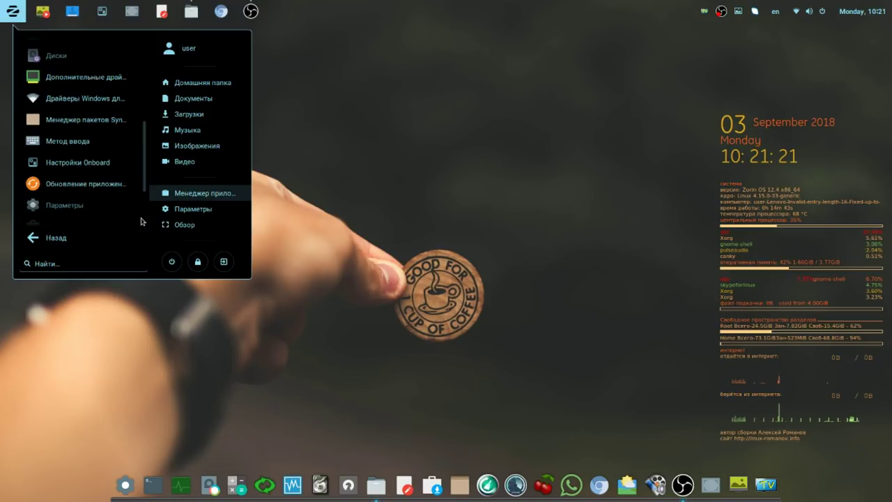
click(35, 243)
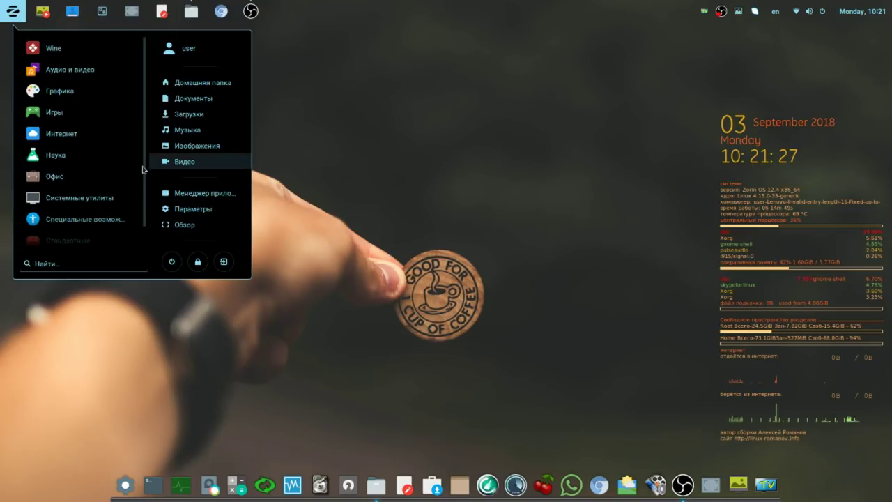
scroll(147, 175, down, 2)
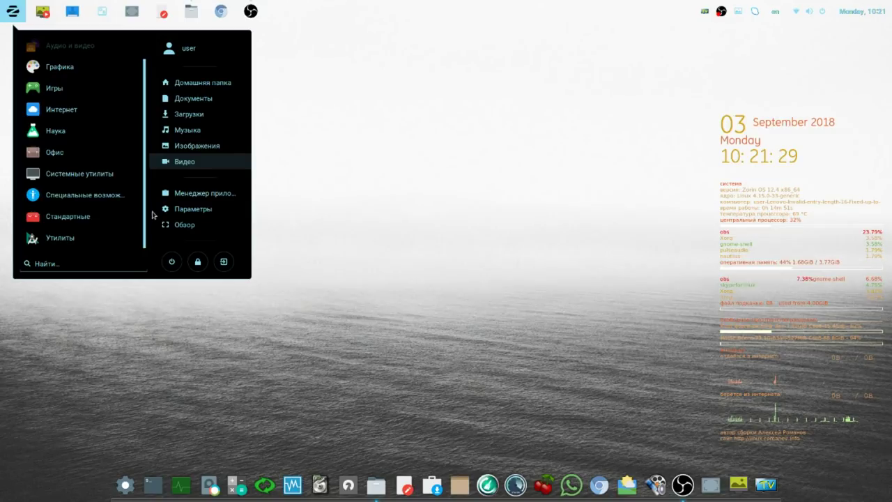
click(569, 180)
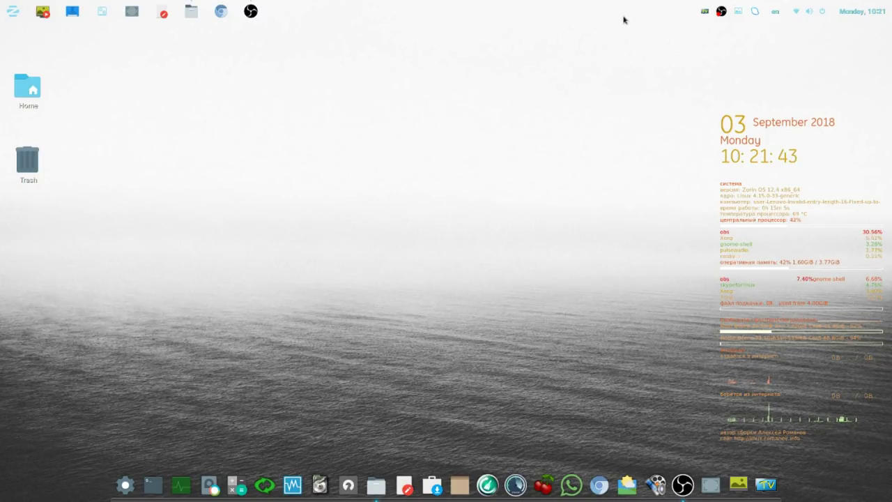
- Bring up the menu of the first notification-area application and choose Открыть
right_click(704, 12)
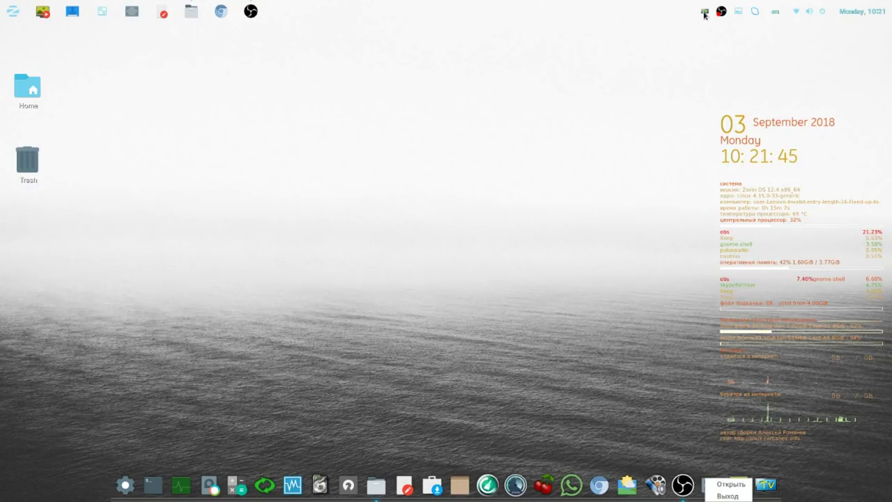
right_click(705, 13)
click(731, 484)
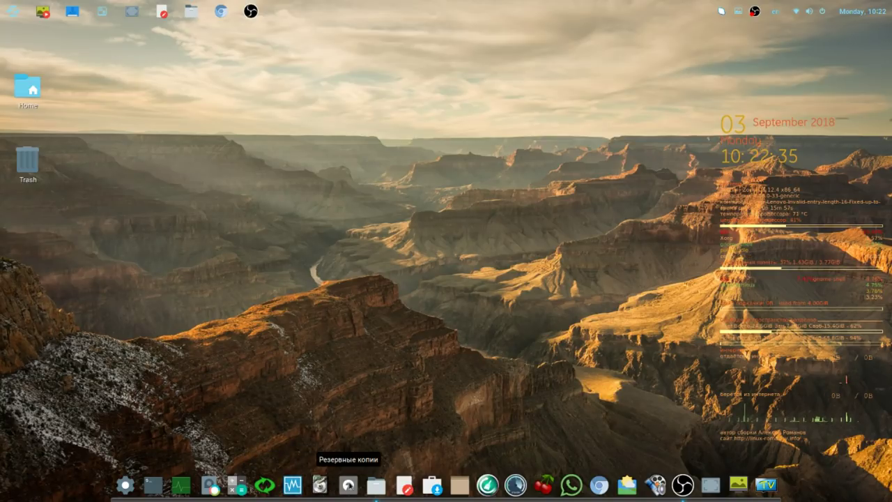
- Launch Резервные копии and review its folders to save, excluded folders and backup location, returning to Обзор
click(349, 484)
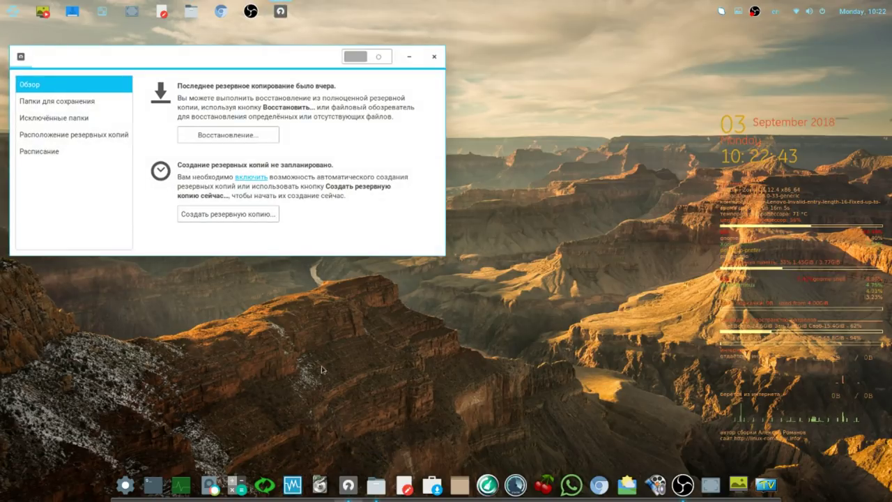
drag(197, 64, 288, 63)
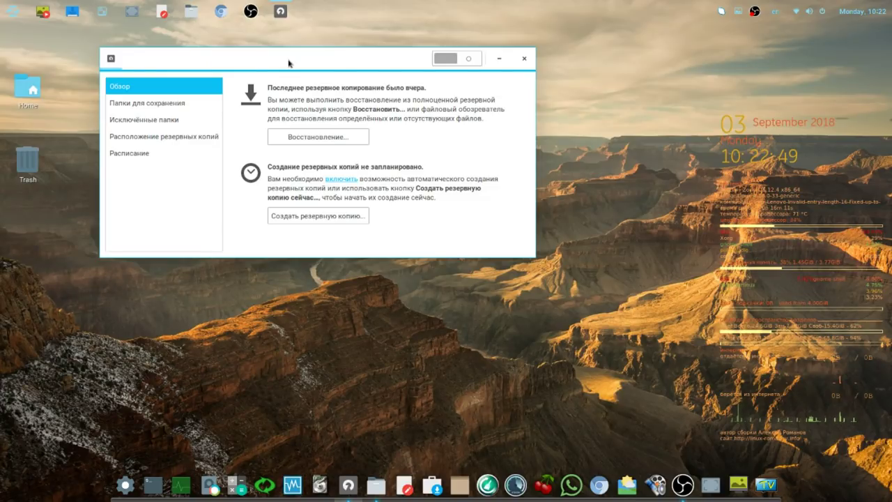
click(165, 106)
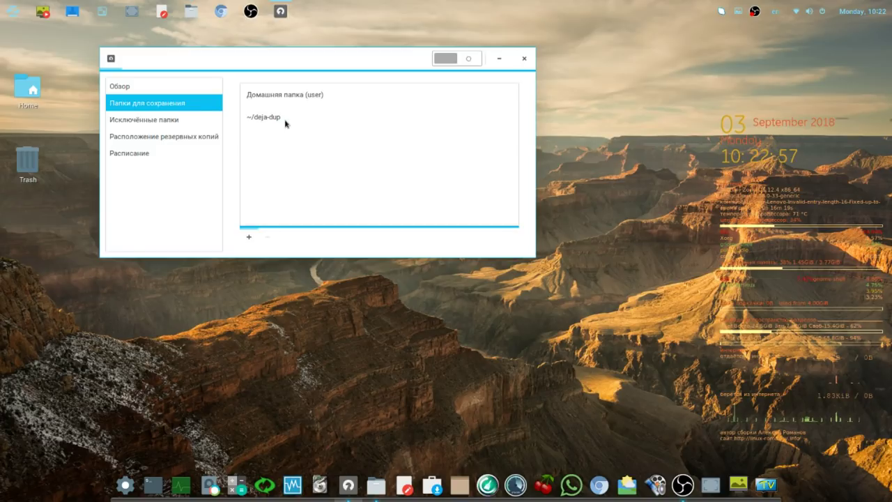
click(168, 124)
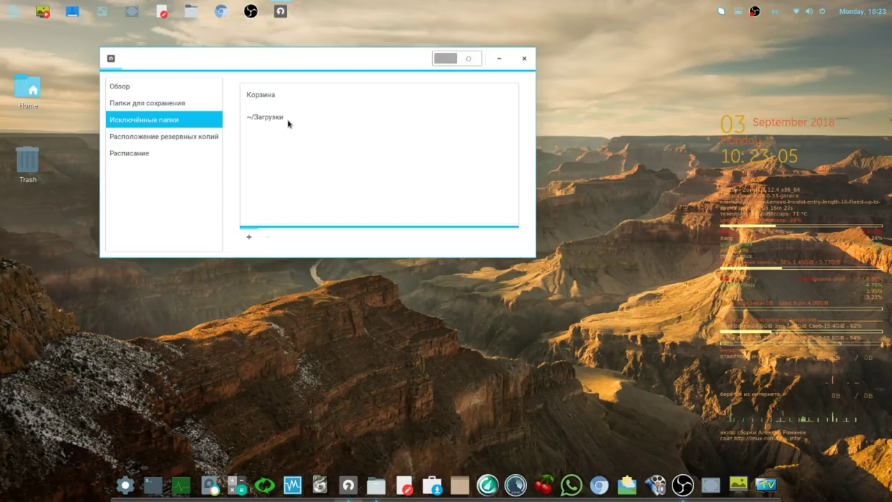
click(187, 139)
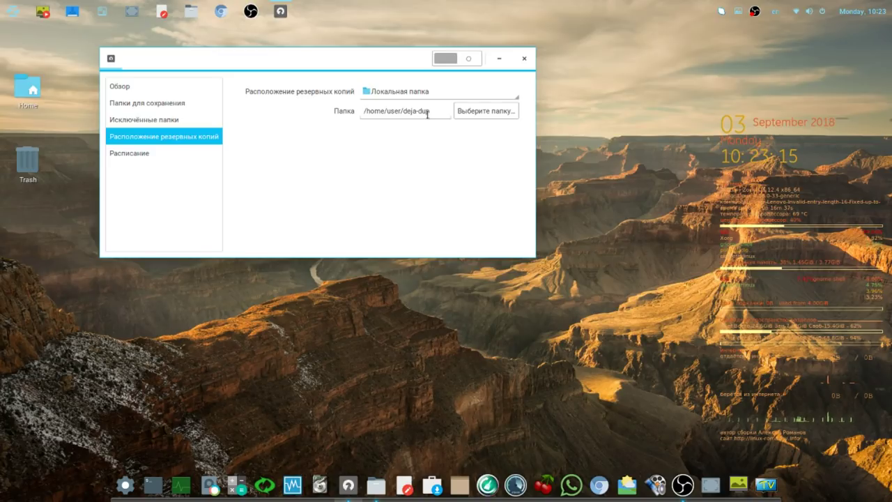
click(128, 89)
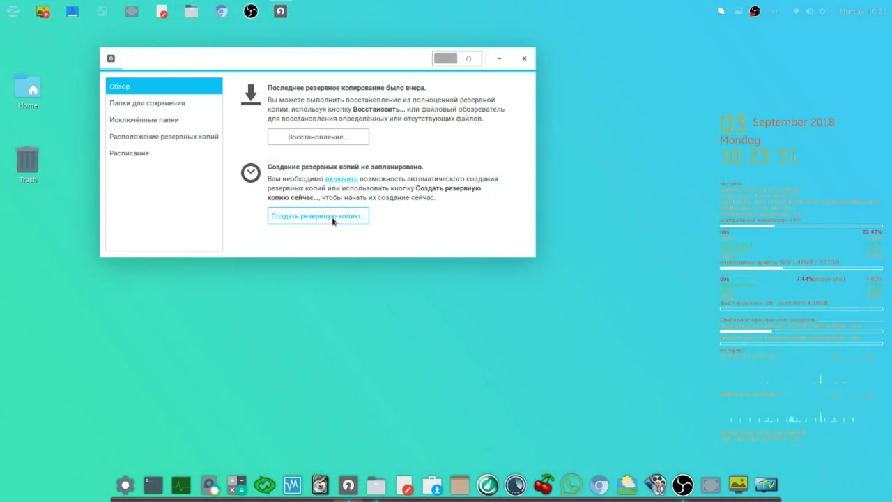
- Create a backup with Разрешить восстановление без пароля, minimising the main backup window and moving the progress window aside
click(333, 219)
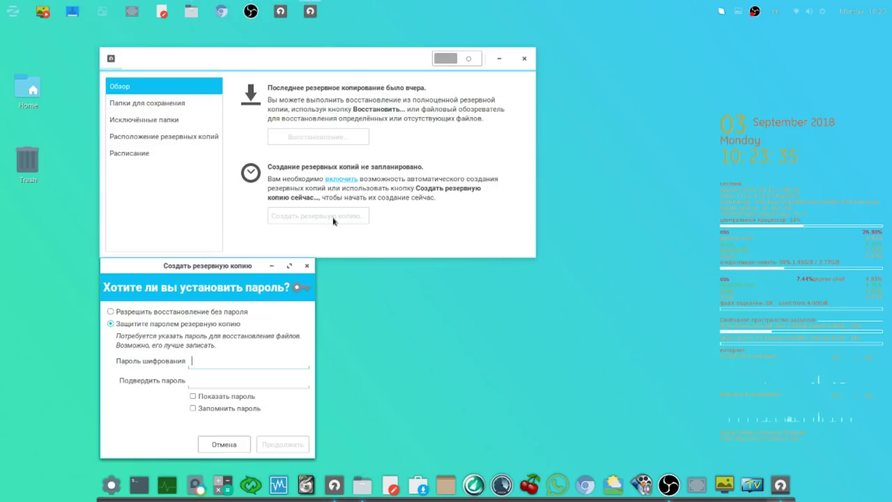
click(498, 59)
drag(247, 267, 597, 73)
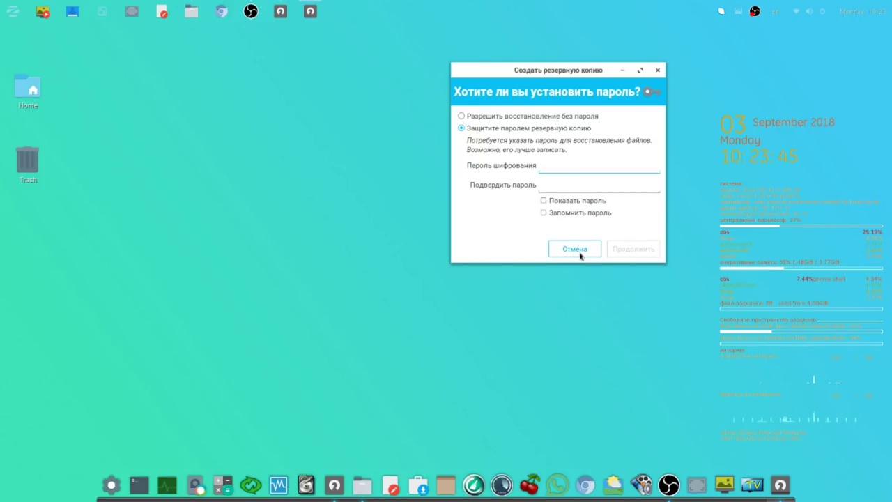
click(462, 115)
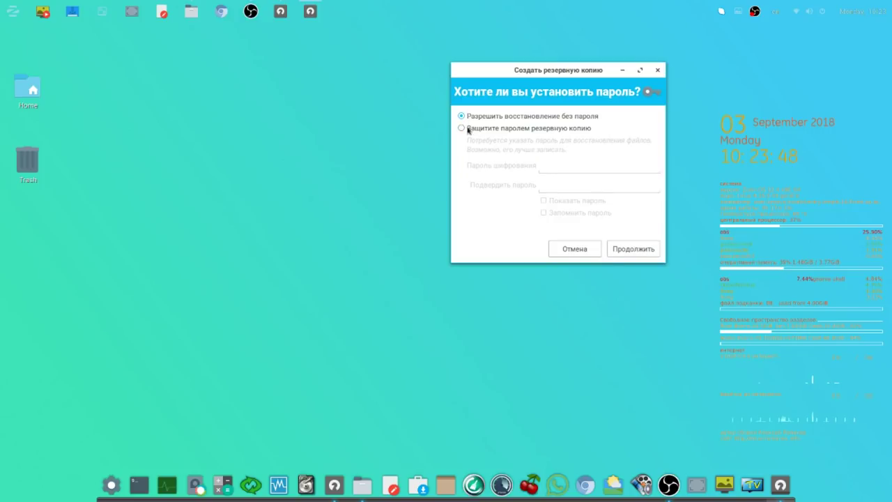
click(638, 251)
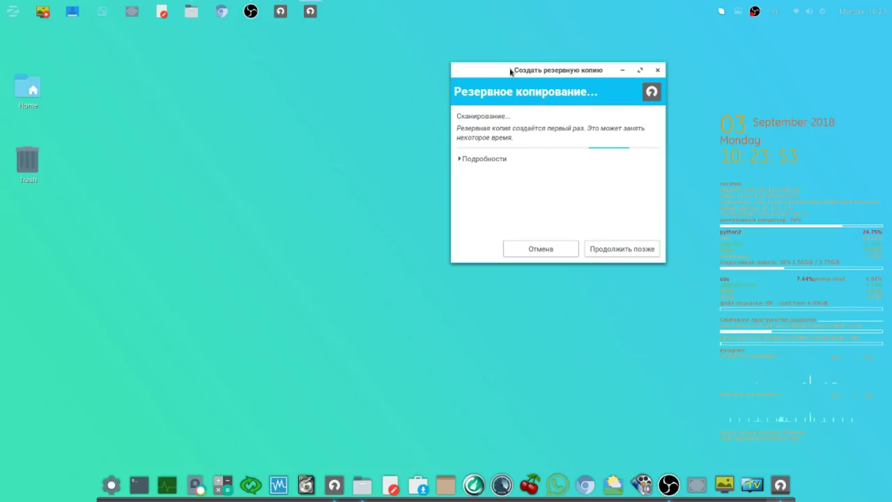
drag(512, 71, 543, 53)
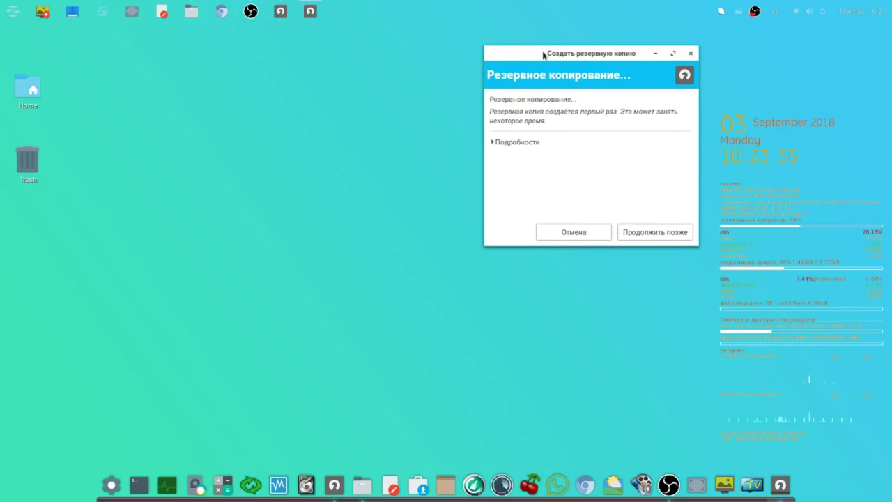
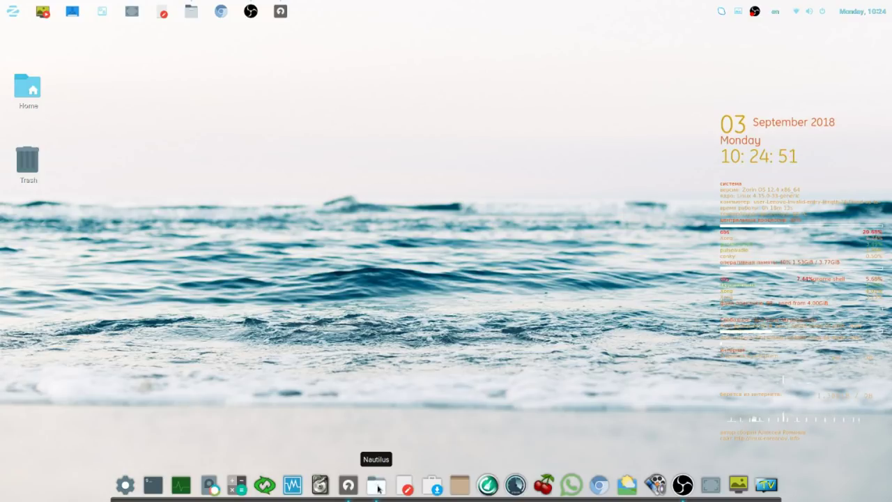
- Bring up and minimise the Nautilus window, and check the last backup date on the Обзор page of Резервные копии
click(376, 486)
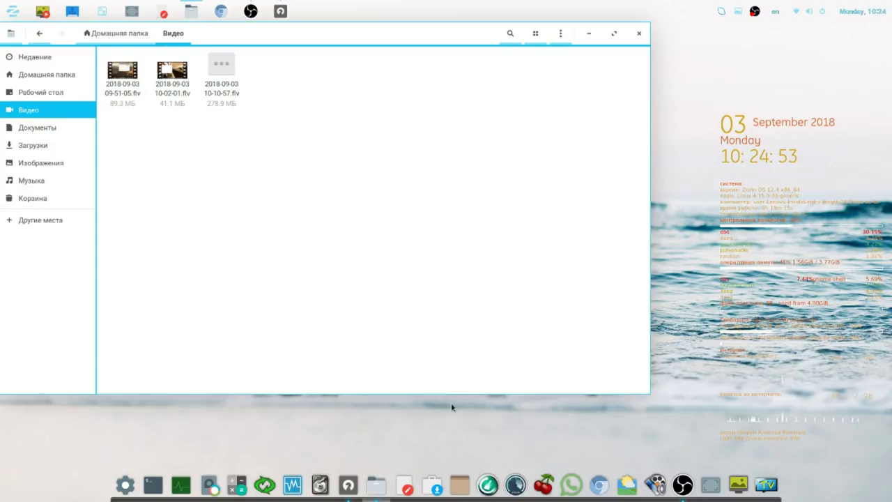
click(590, 35)
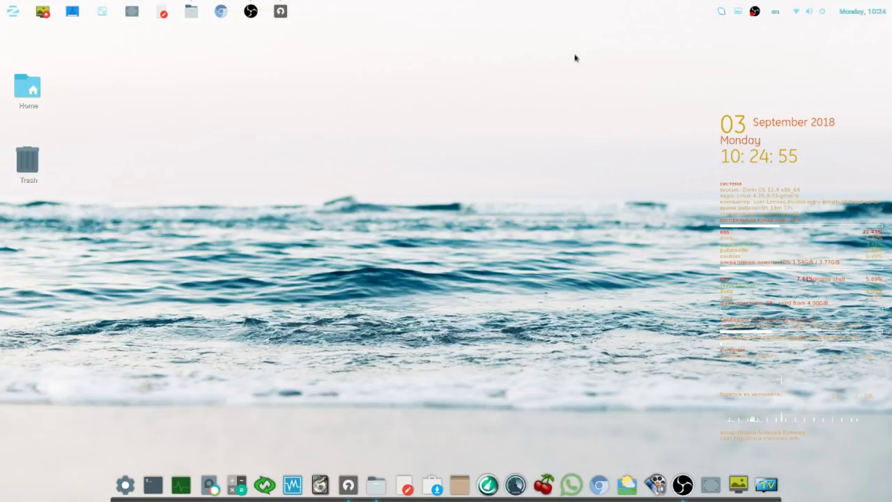
click(348, 486)
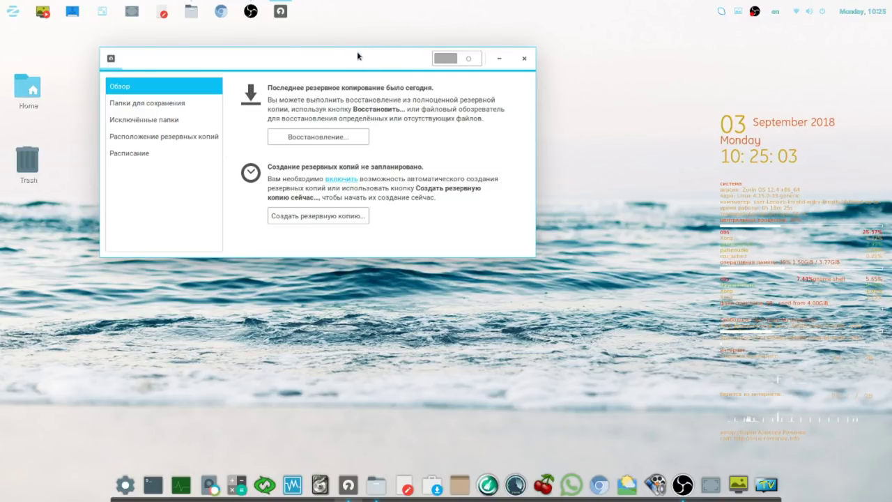
click(499, 61)
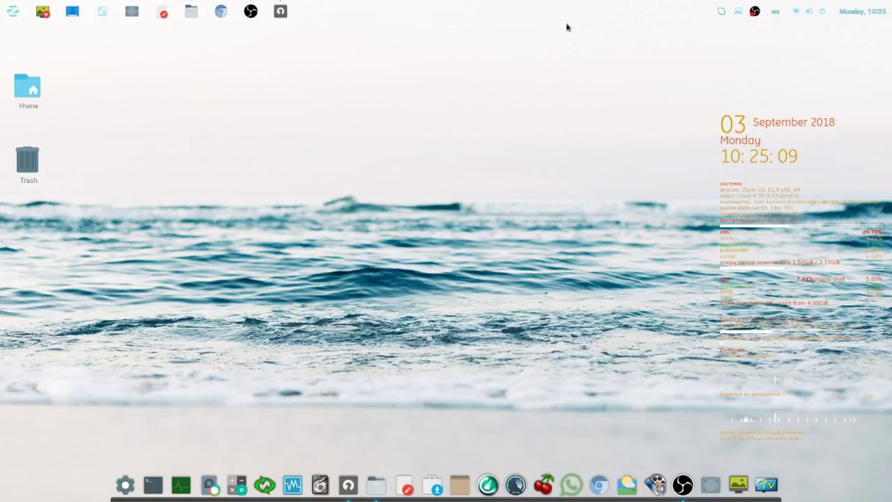
click(283, 13)
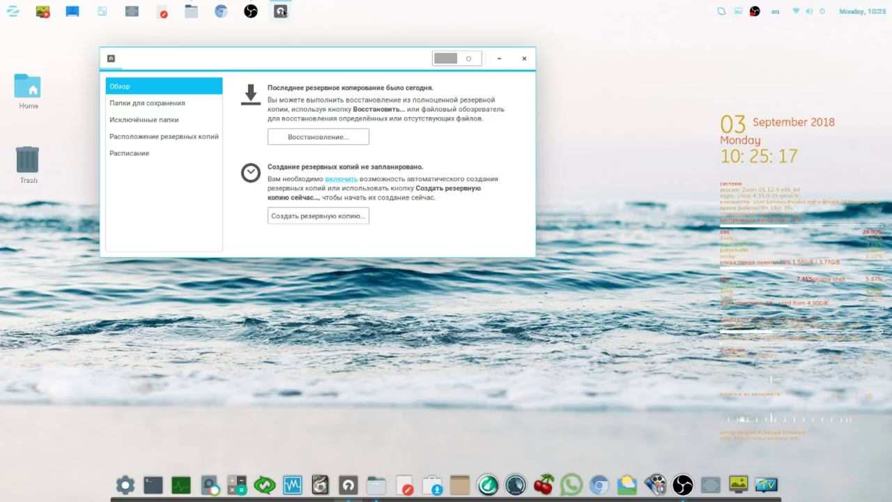
click(499, 60)
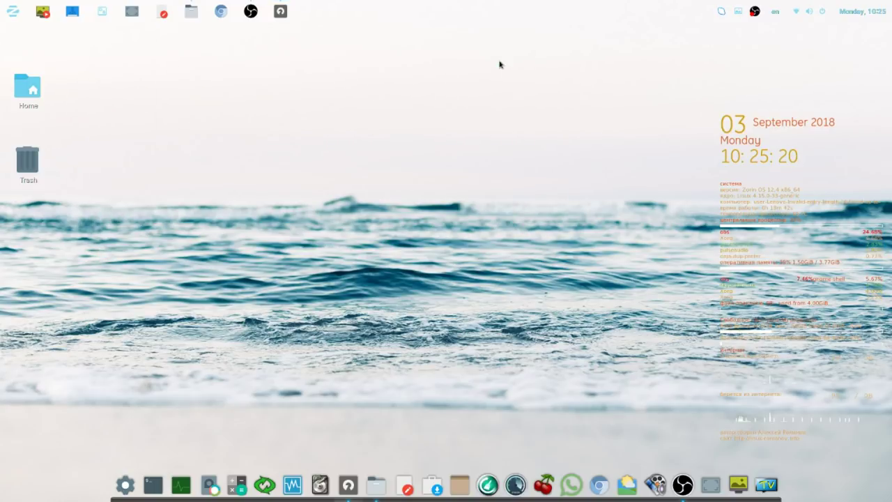
- Go to the home folder in the file manager and check the properties of the deja-dup folder
click(190, 12)
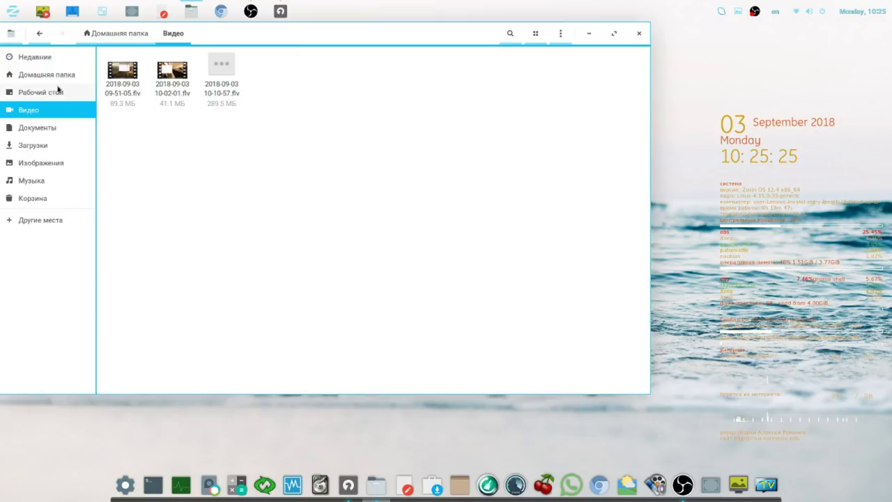
click(39, 33)
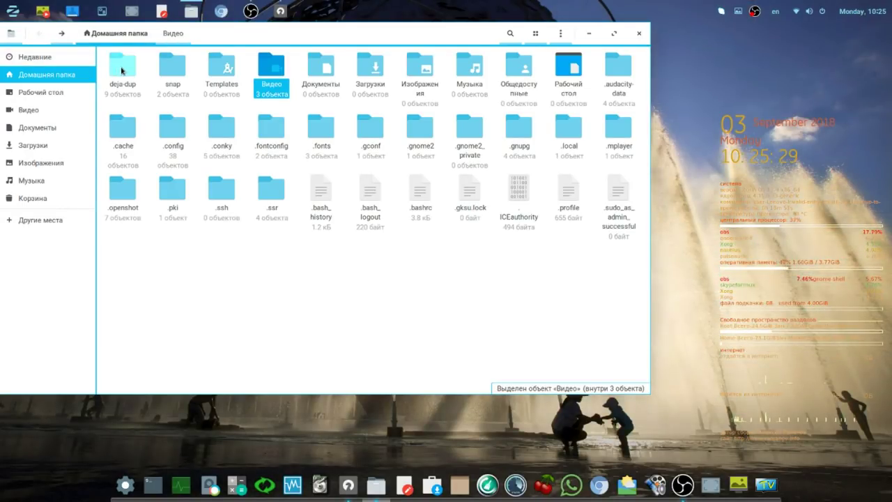
click(122, 70)
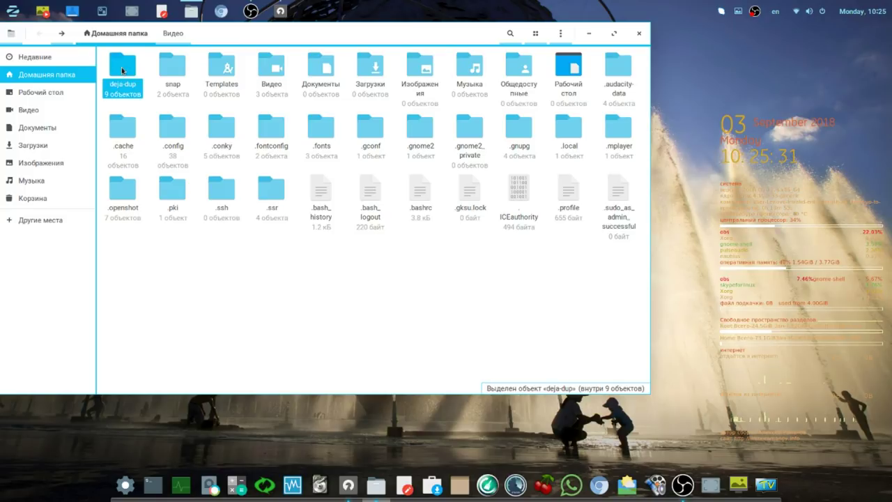
right_click(122, 69)
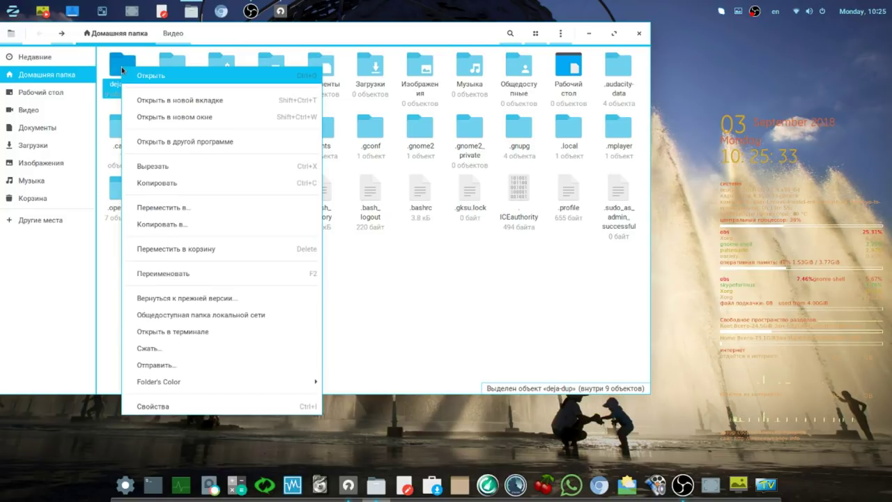
click(161, 410)
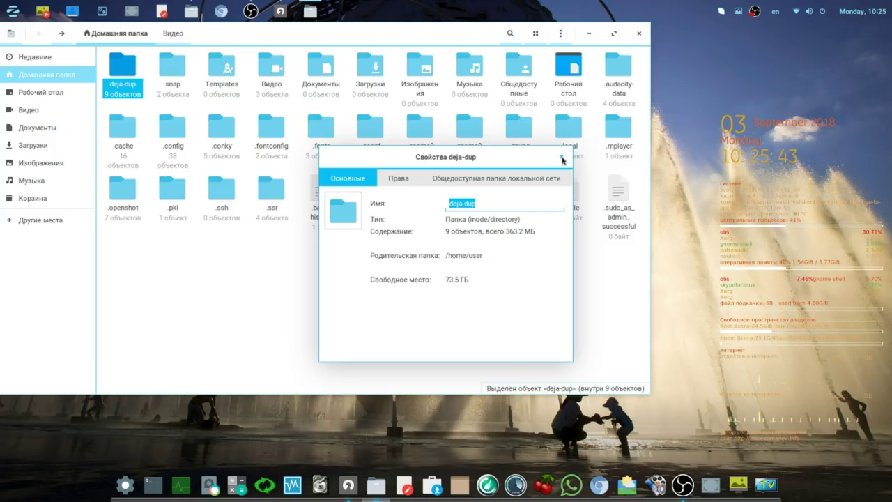
click(562, 160)
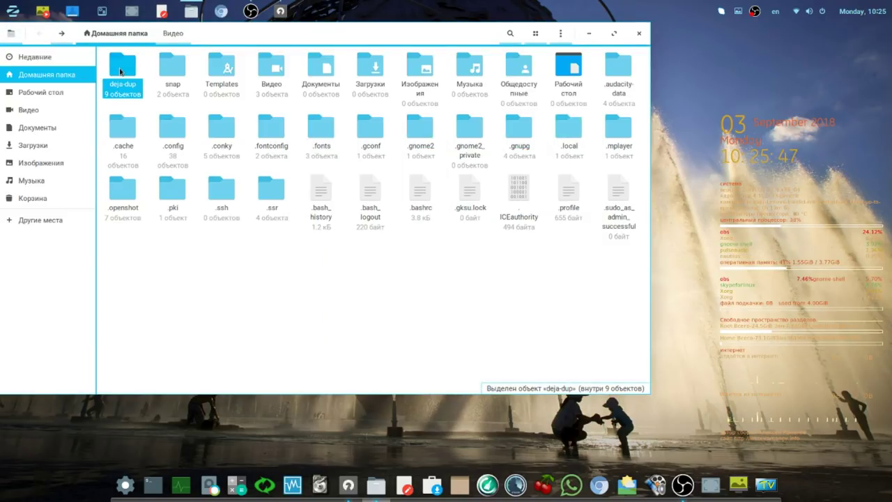
- Examine the backup archives inside the deja-dup folder, return to the home folder and minimise the file manager
double_click(120, 71)
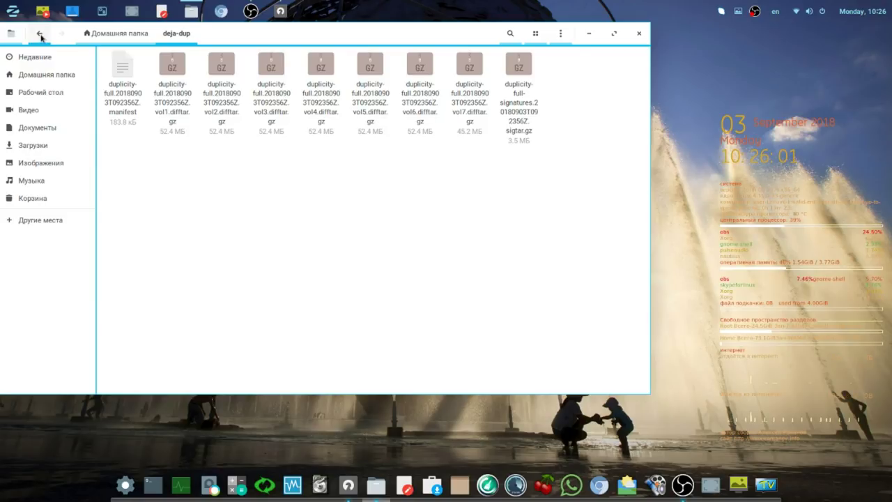
click(40, 35)
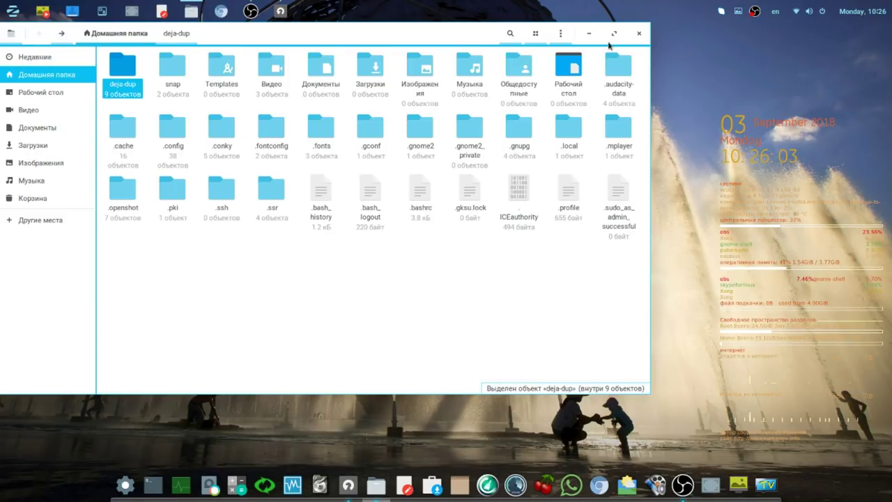
click(590, 36)
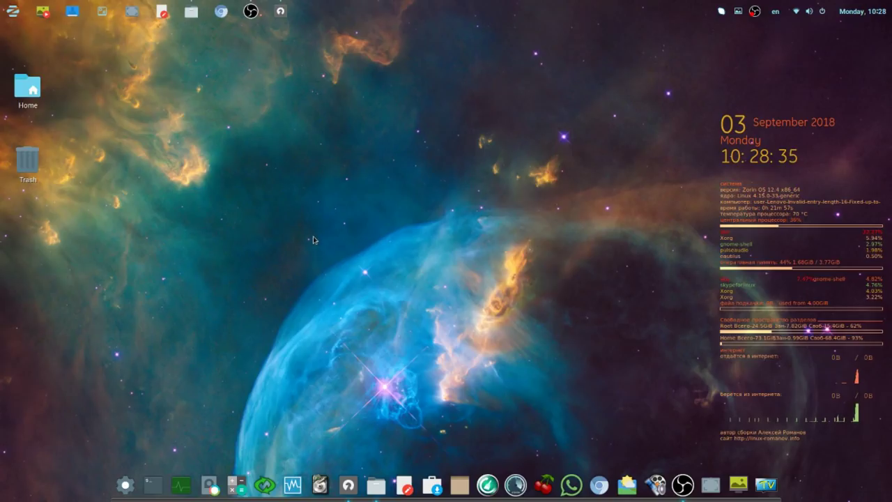
- Restore the file manager, look at the context options for the .bash_history file, dismiss them and close the window
click(192, 12)
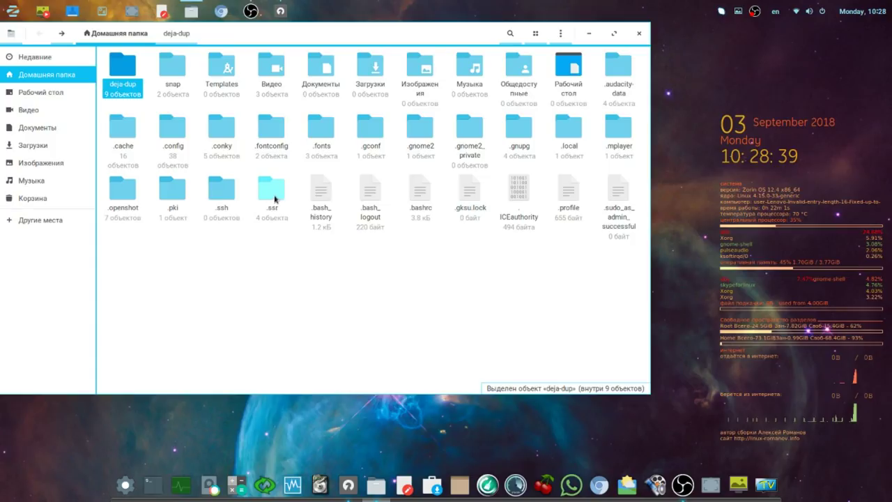
right_click(318, 196)
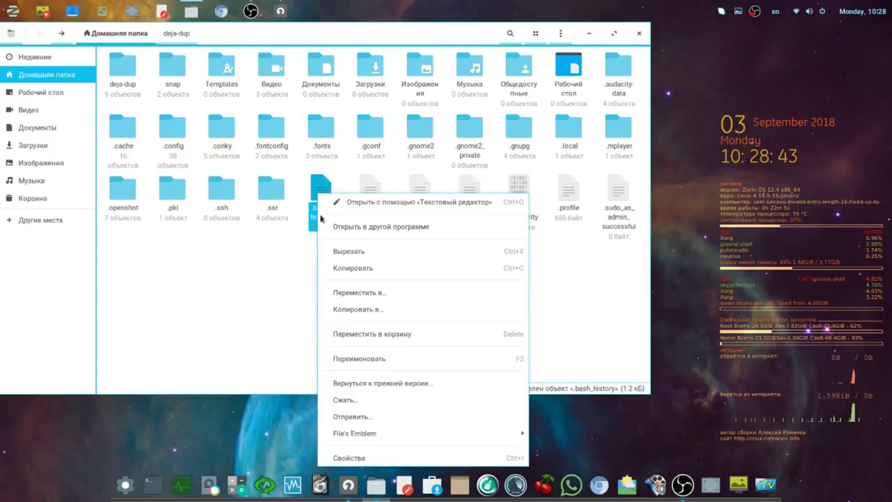
click(177, 303)
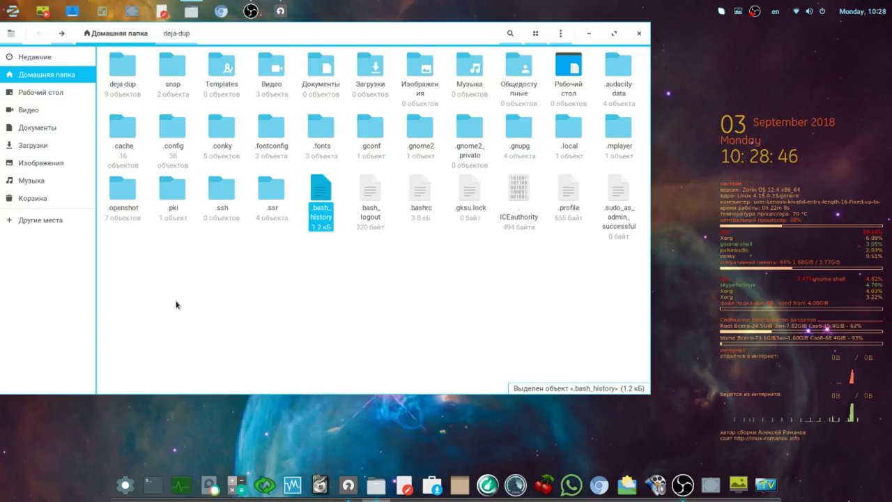
click(639, 34)
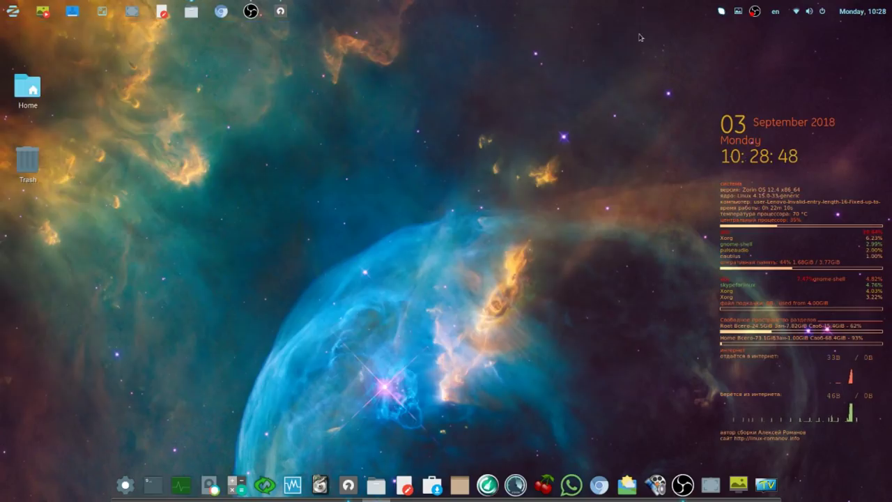
- Empty the desktop Trash with Очистить корзину
right_click(32, 166)
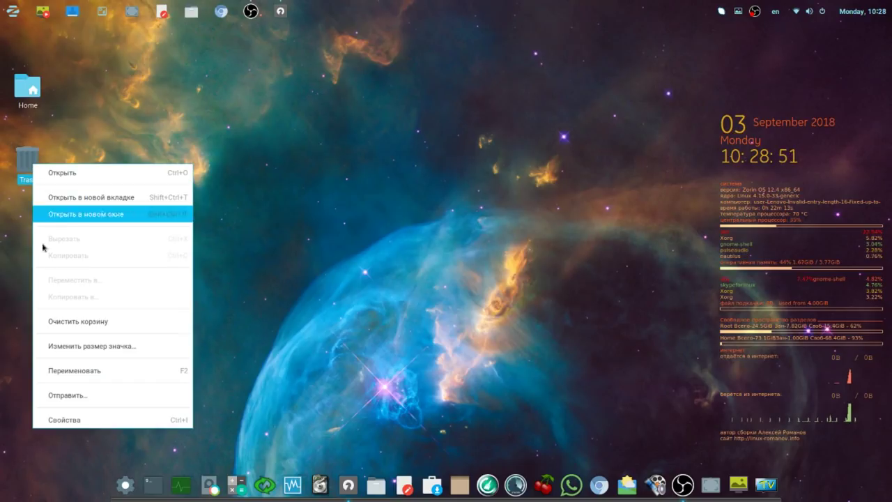
click(82, 321)
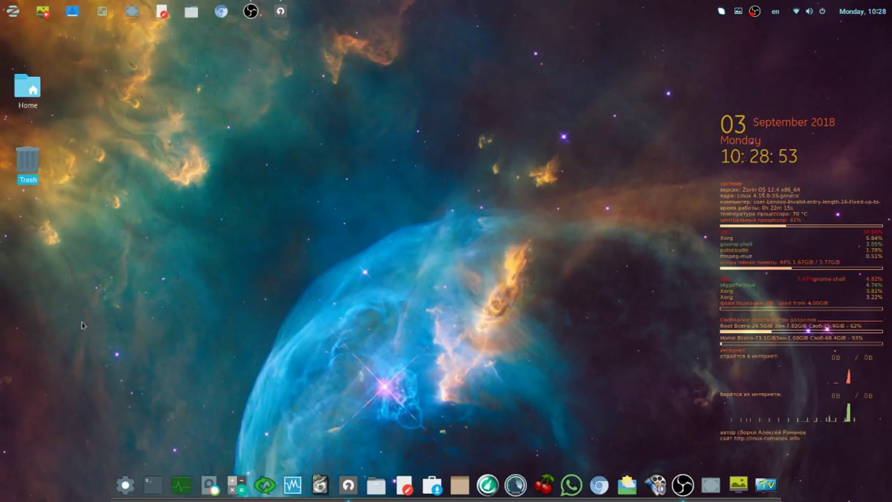
click(507, 276)
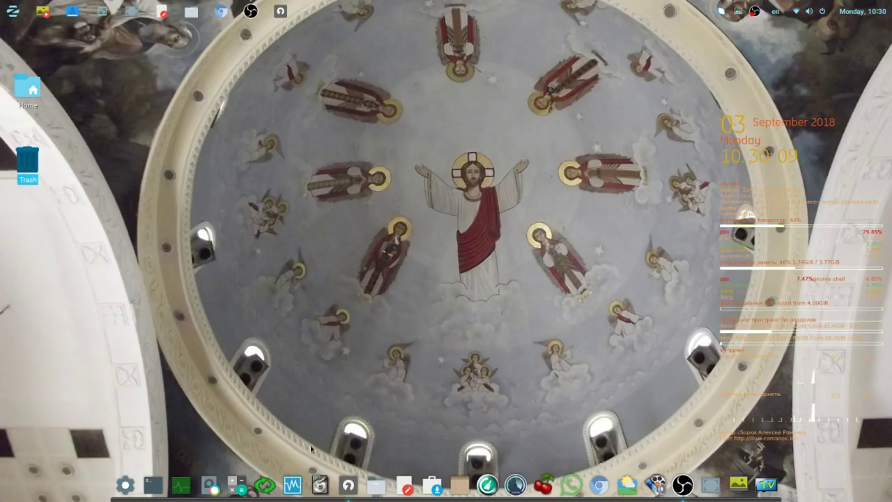
- Open Все параметры, move its window towards the desktop's upper-left area, review the settings categories and close it
click(126, 487)
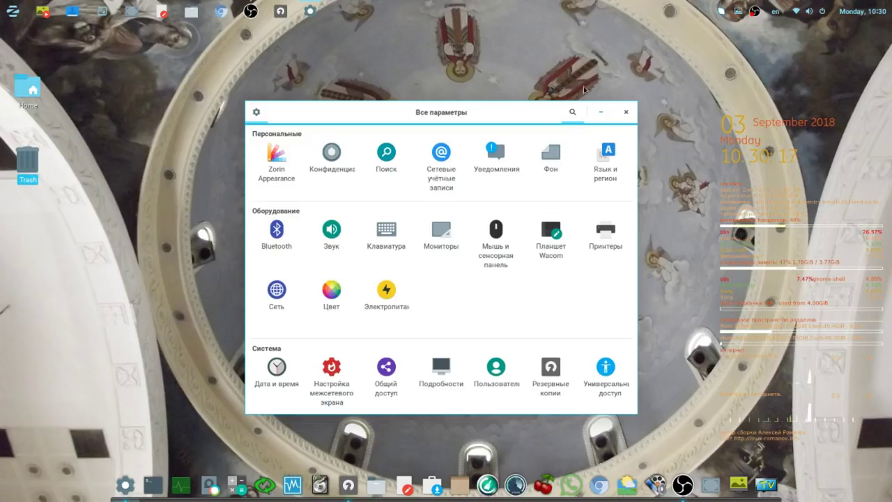
drag(507, 109, 380, 46)
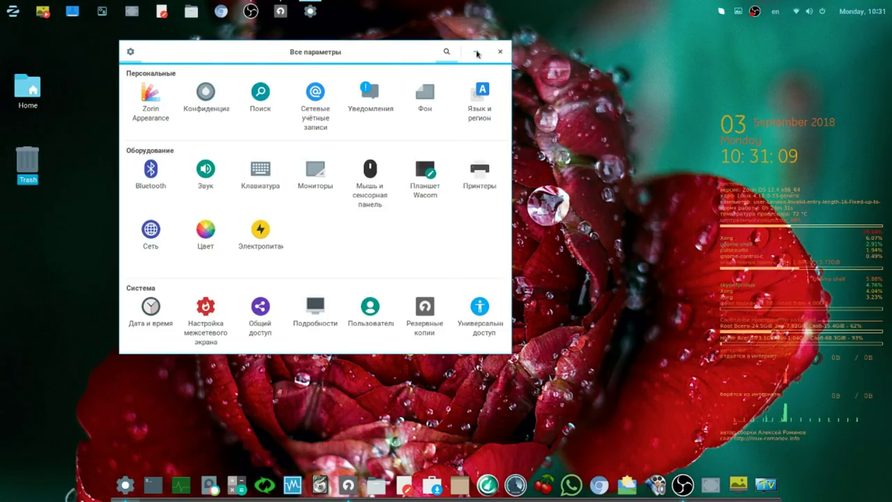
click(500, 51)
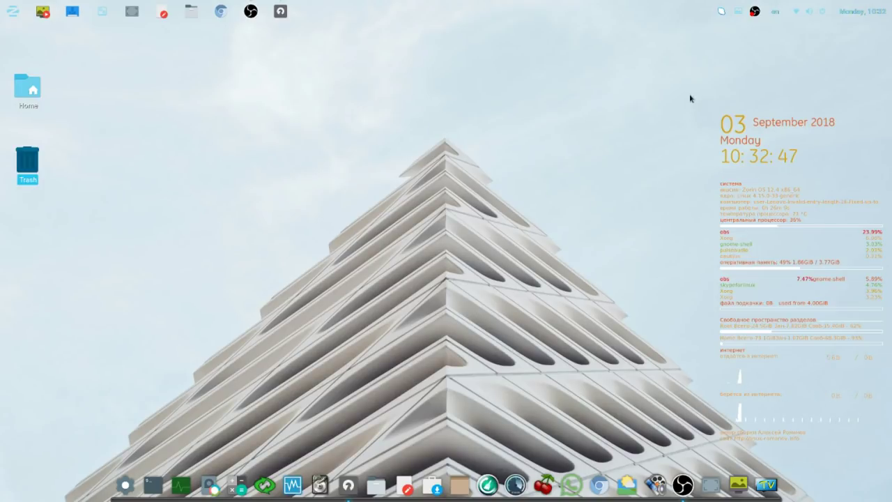
- Open the OBS notification-area menu containing the recording controls
click(755, 11)
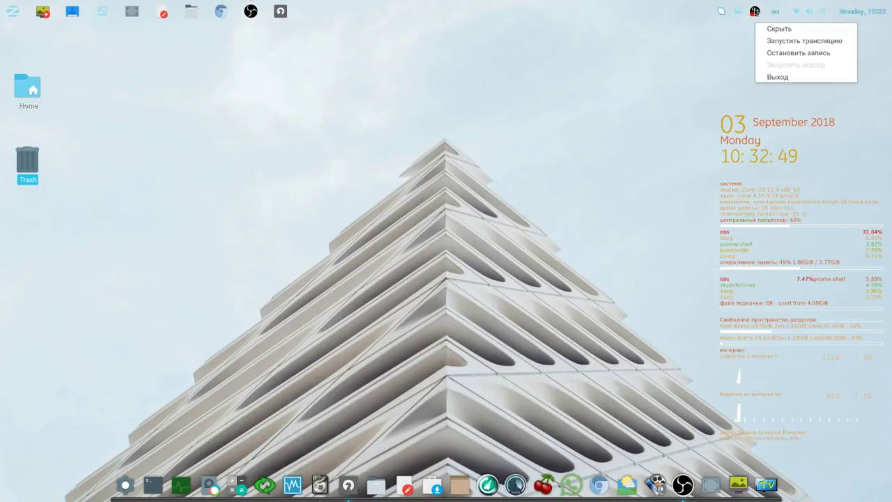